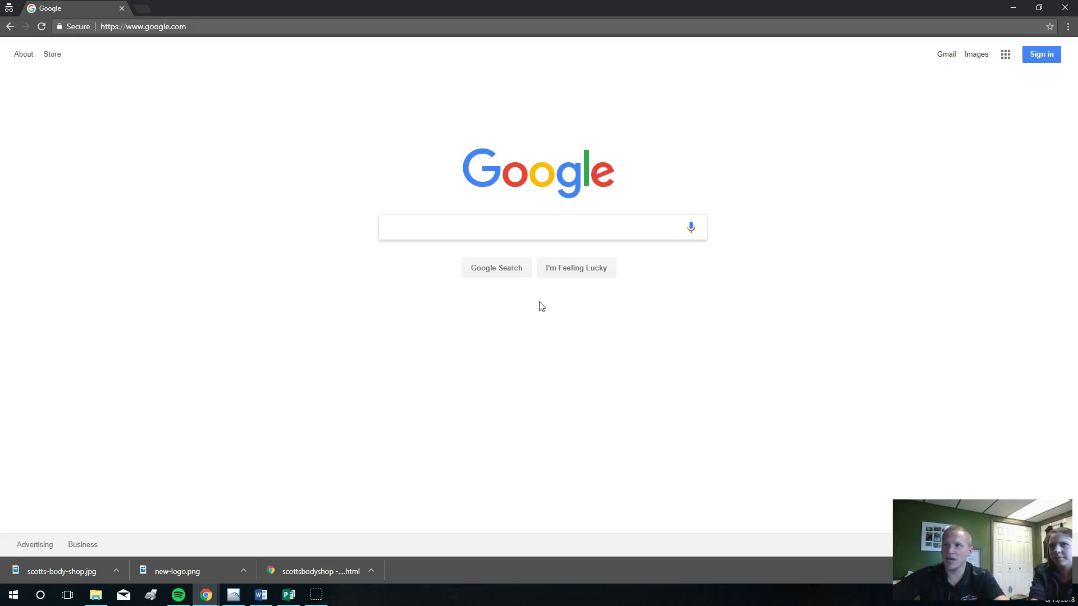
{"action": "left_click", "coordinate": [379, 61]}
{"action": "left_click", "coordinate": [312, 27]}
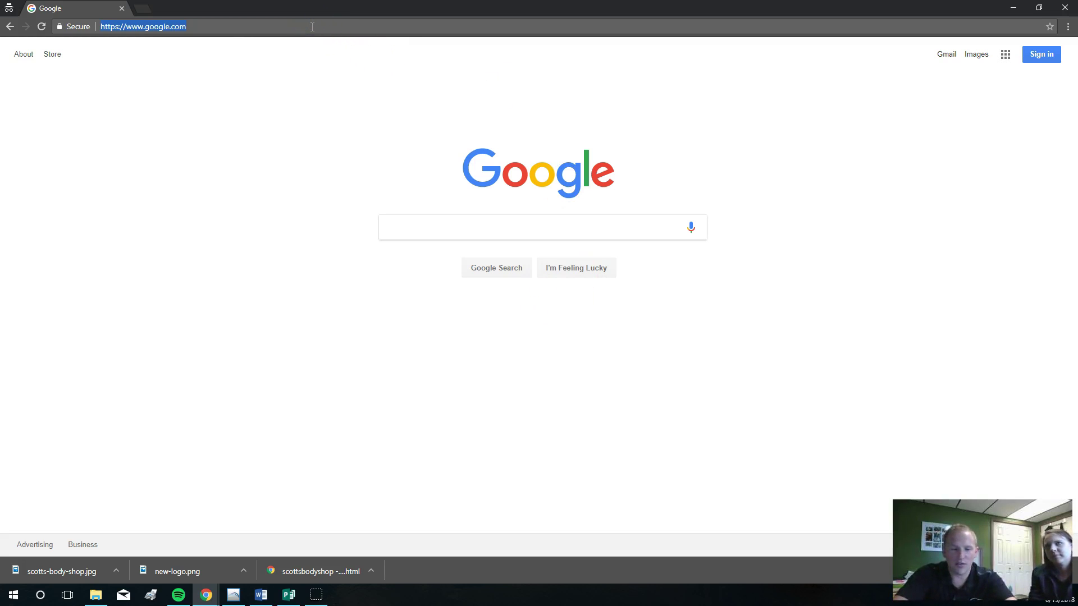
{"action": "type", "text": "https://thecarcenter.sharepoint.com/sites/CarCenterHome"}
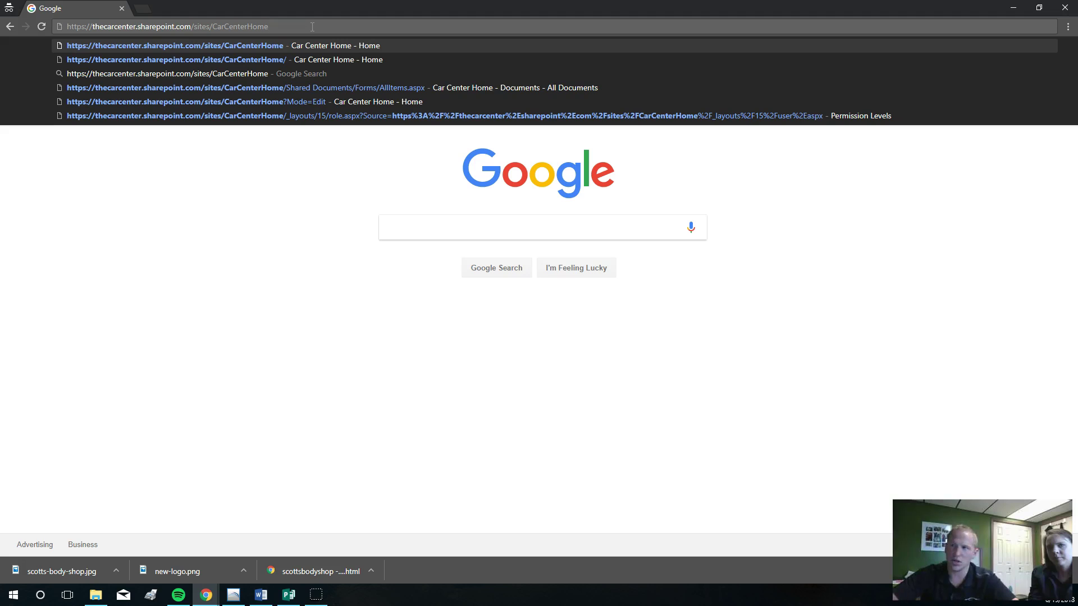
{"action": "key", "text": "Return"}
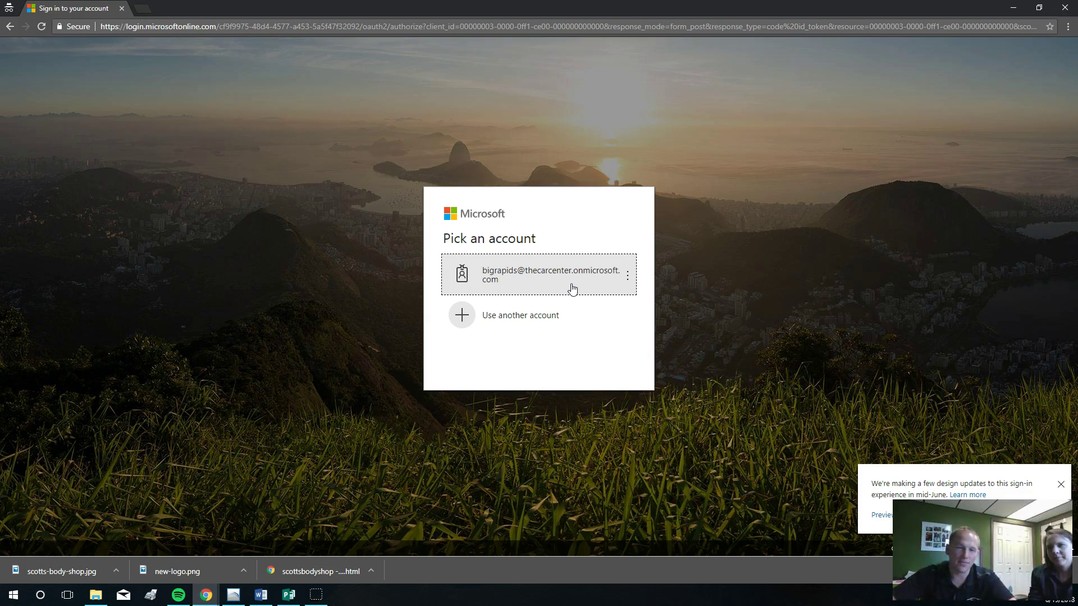
Step: Sign in with the listed Big Rapids Microsoft account by entering the account password
{"action": "left_click", "coordinate": [549, 288]}
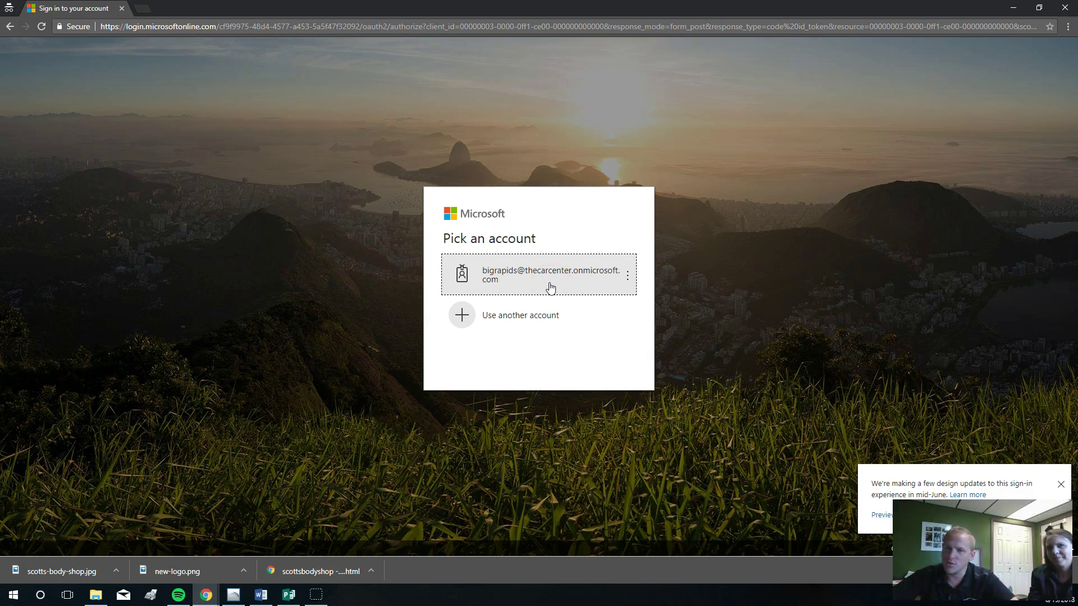
{"action": "left_click", "coordinate": [550, 282]}
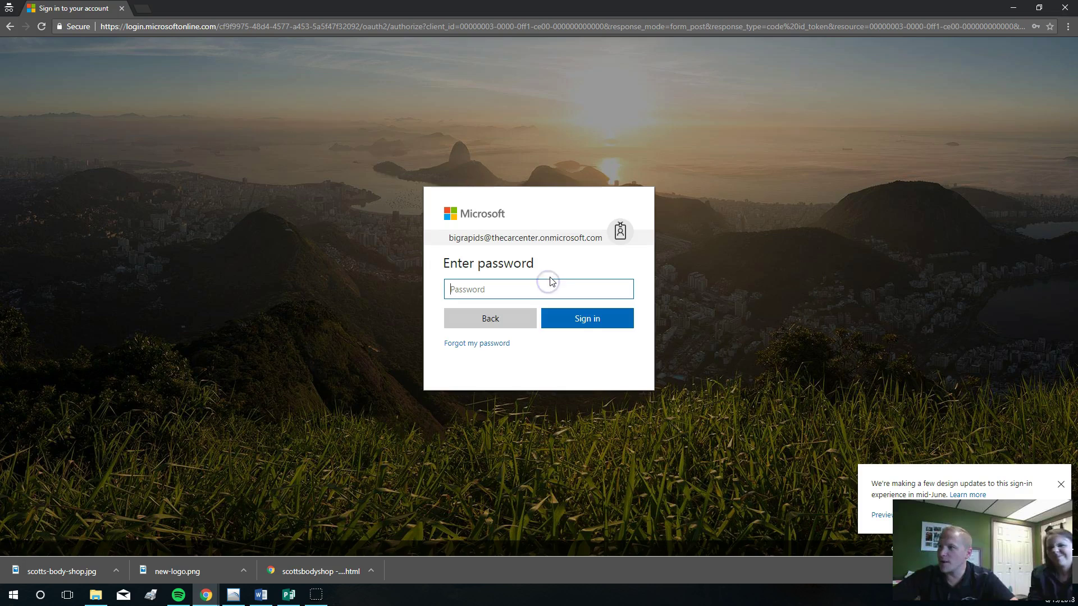
{"action": "type", "text": "•"}
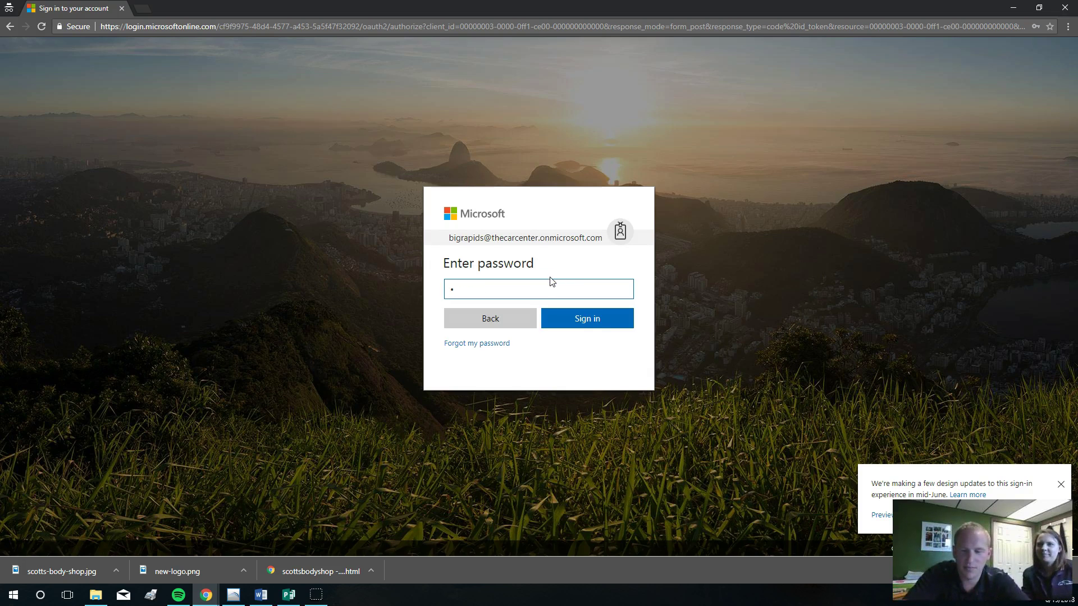
{"action": "type", "text": "••••••"}
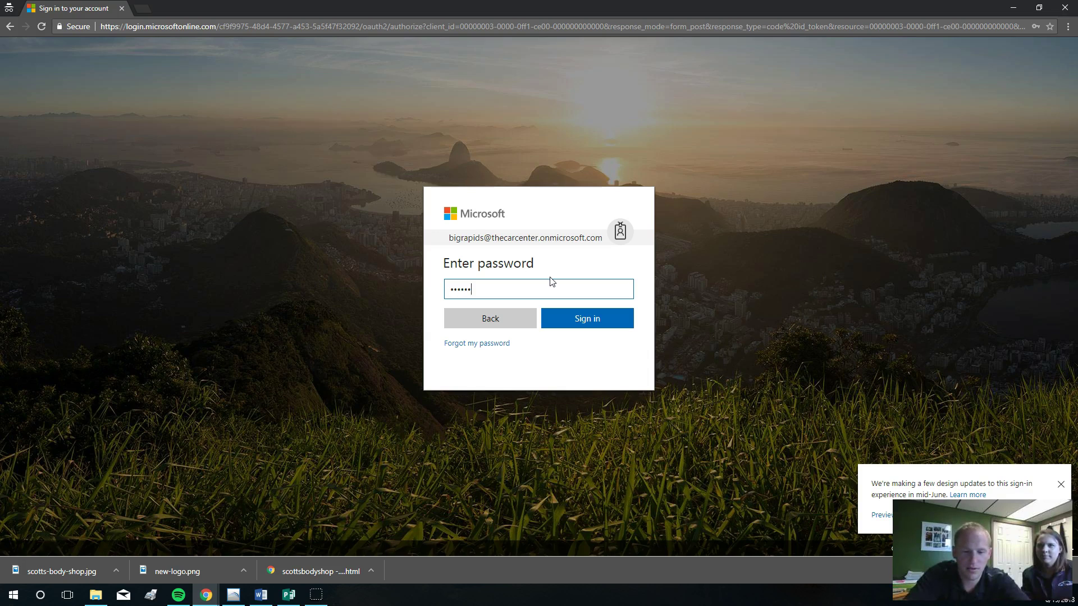
{"action": "type", "text": "••••"}
{"action": "key", "text": "Return"}
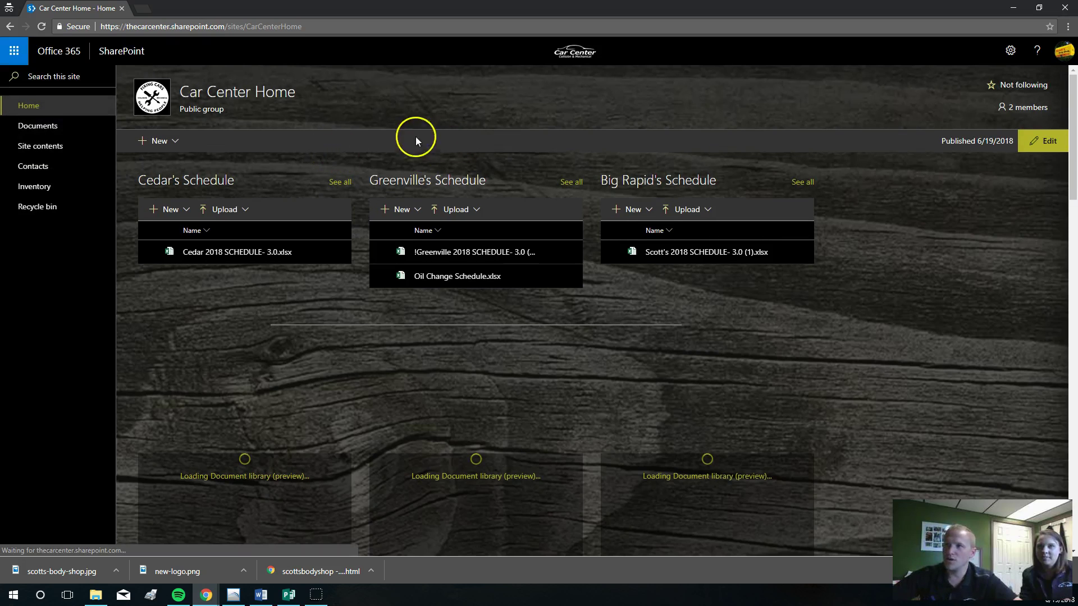
{"action": "left_click", "coordinate": [157, 96]}
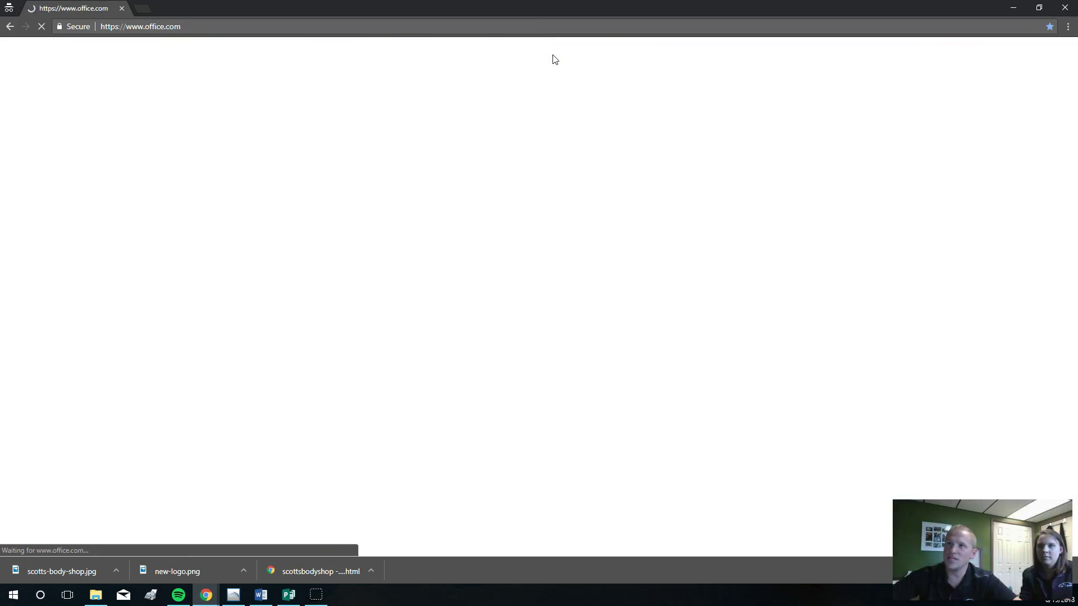
{"action": "left_click", "coordinate": [549, 58]}
{"action": "left_click", "coordinate": [464, 90]}
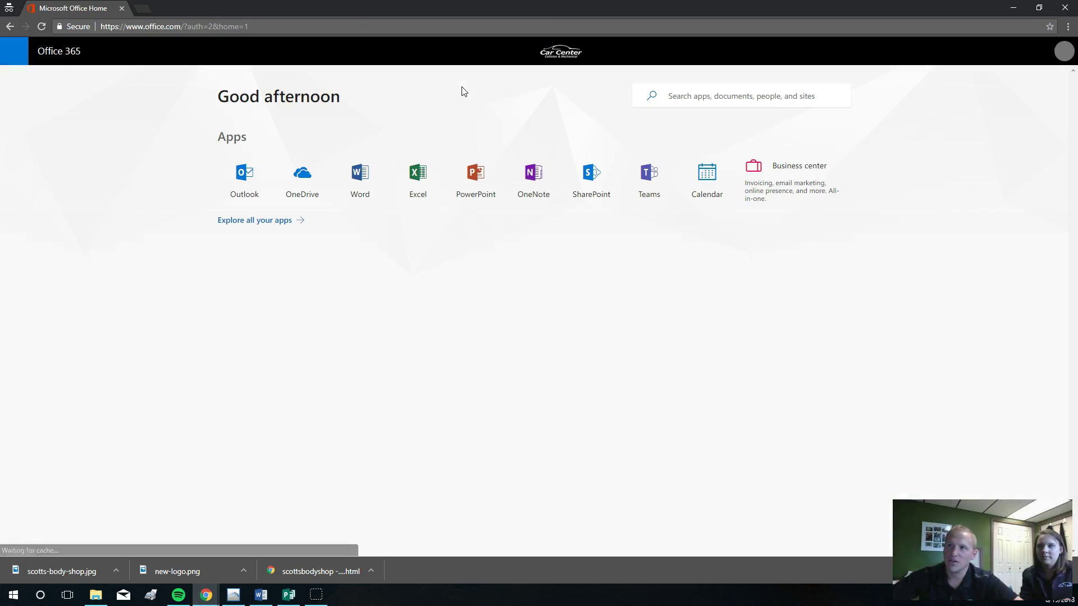
{"action": "left_click", "coordinate": [457, 164]}
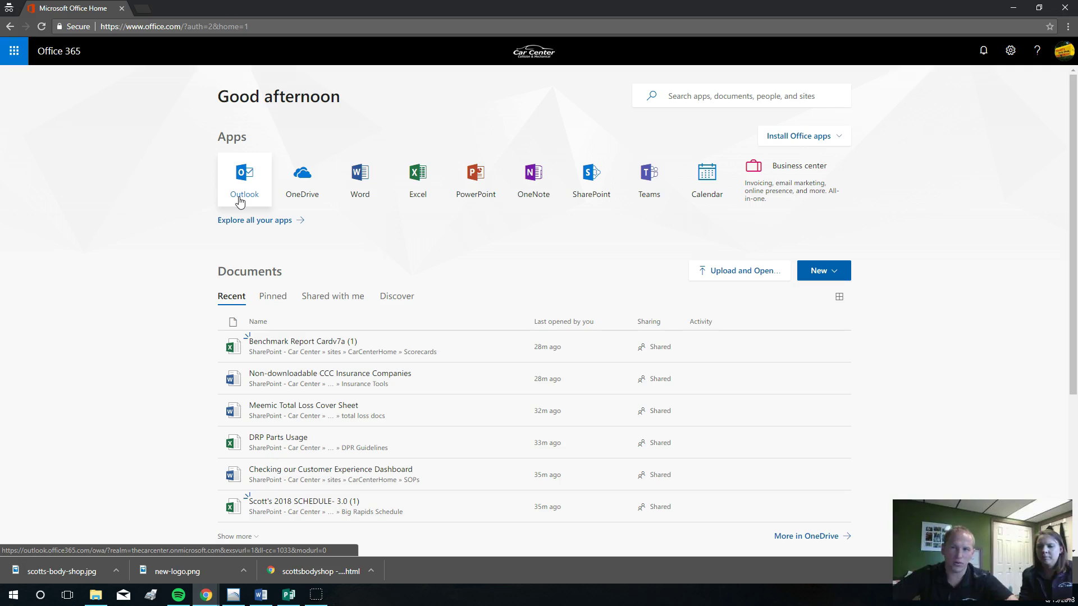
{"action": "left_click", "coordinate": [297, 160]}
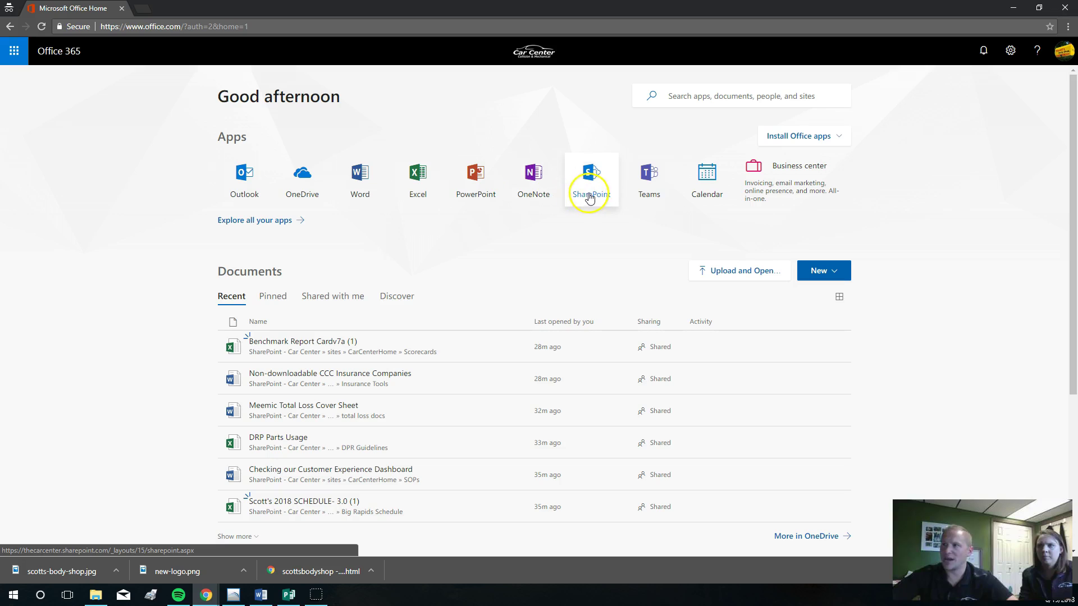
Step: Launch SharePoint from the Office 365 apps and go to the Car Center Home site listed under Frequent sites
{"action": "left_click", "coordinate": [607, 186]}
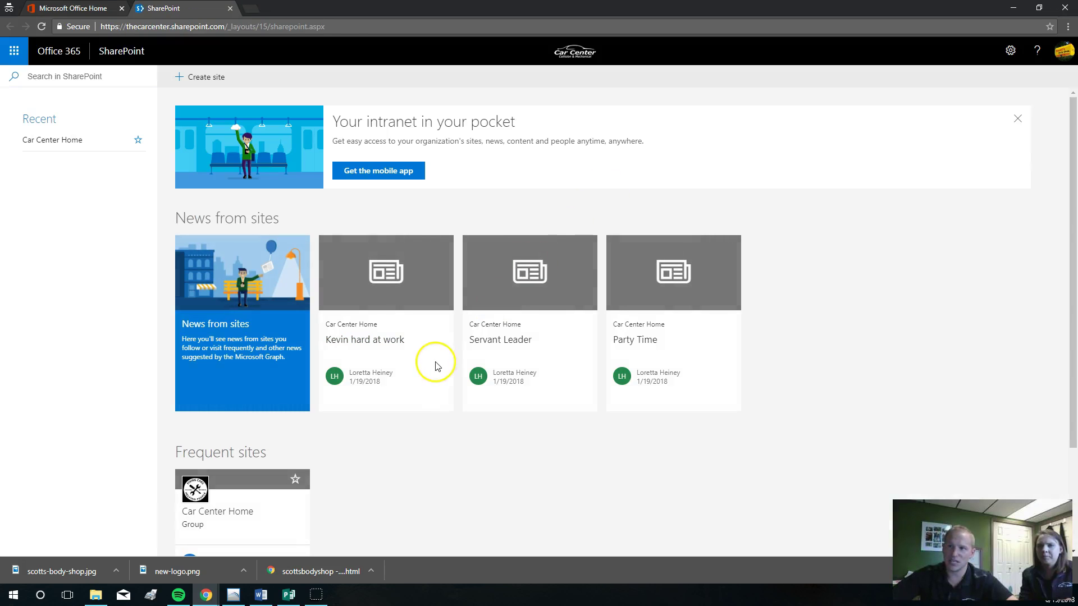
{"action": "scroll", "coordinate": [263, 201], "scroll_direction": "down", "scroll_amount": 2}
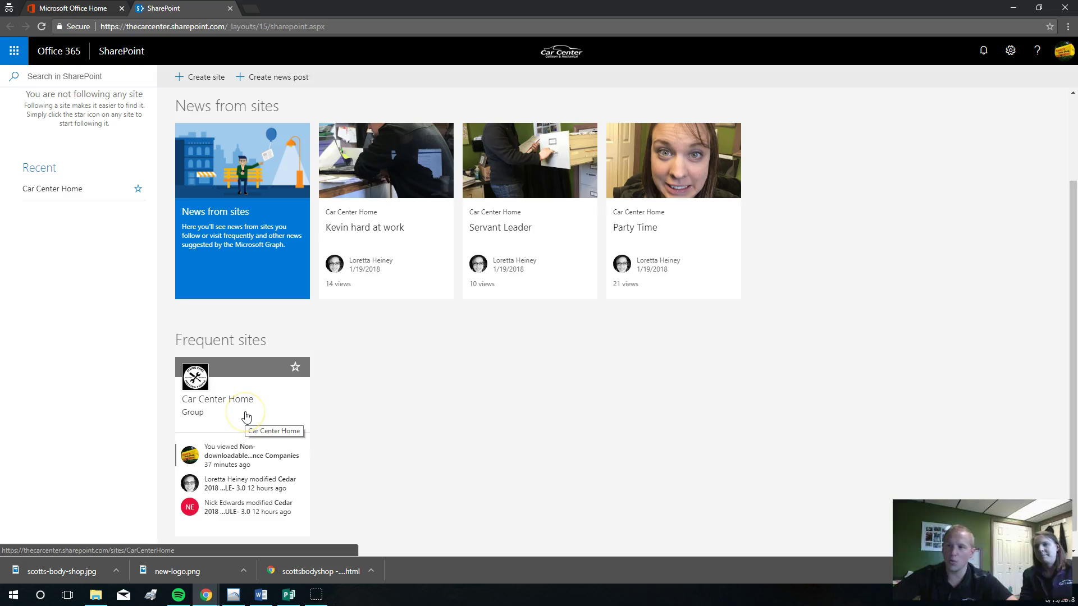
{"action": "left_click", "coordinate": [246, 416]}
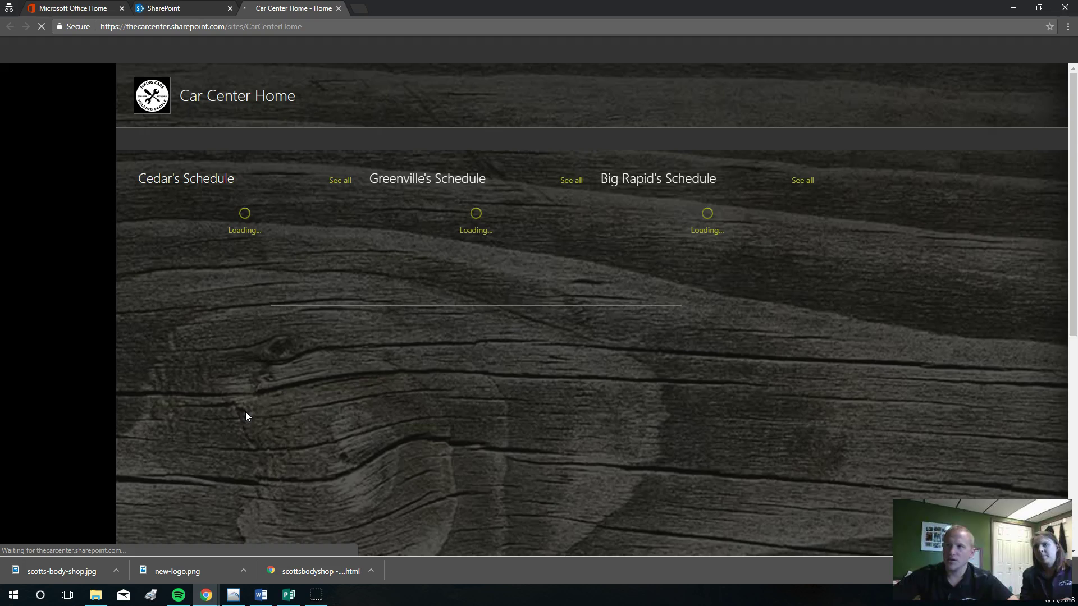
{"action": "left_click", "coordinate": [513, 251]}
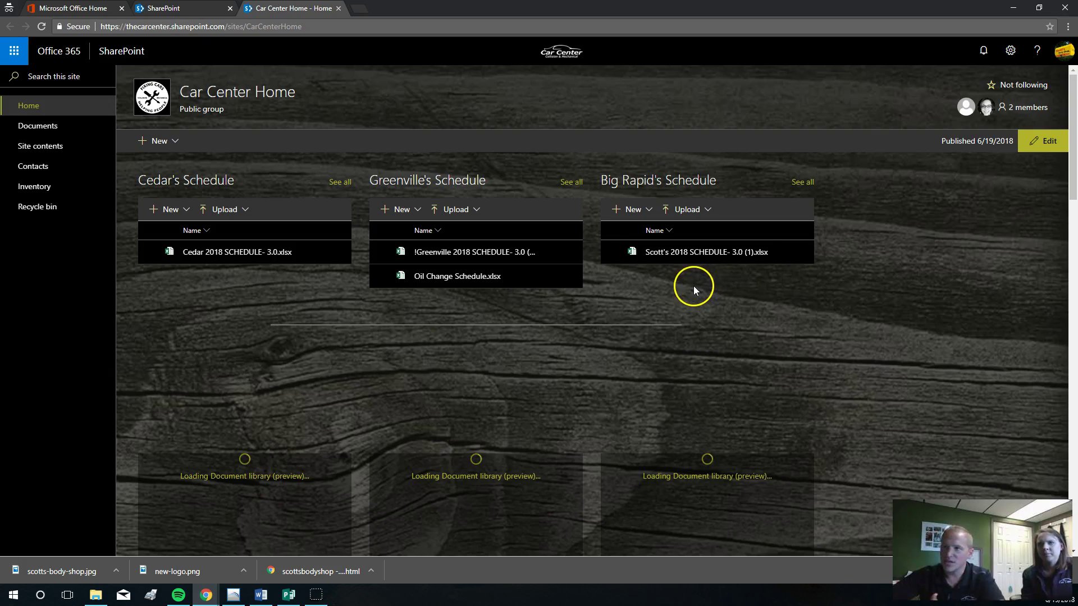
Step: Open the 2018 schedule workbook under Big Rapid's Schedule and switch it to editing in the browser
{"action": "left_click", "coordinate": [695, 252]}
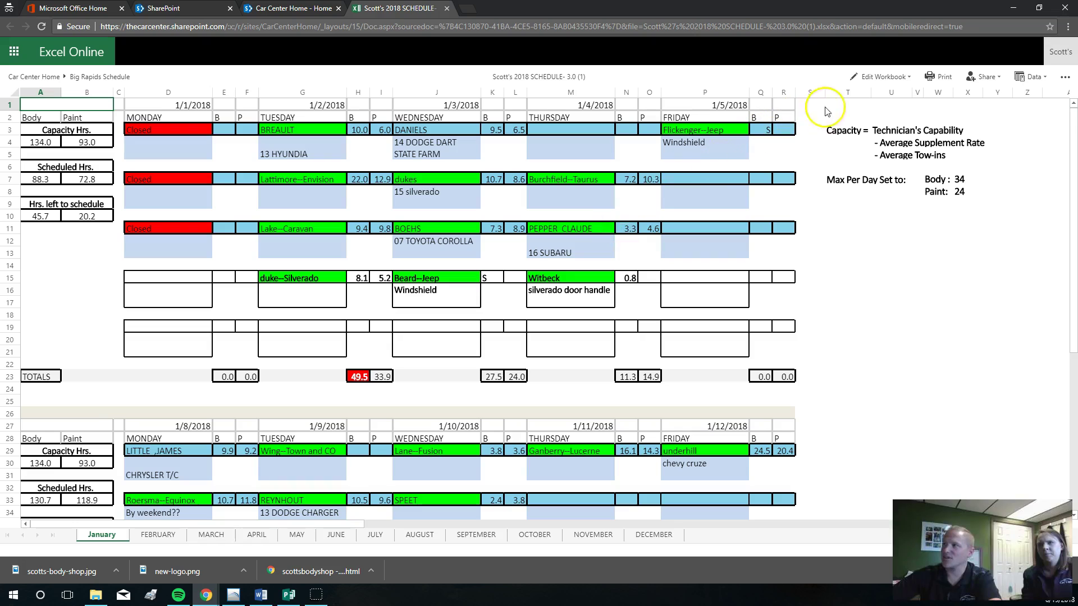
{"action": "left_click", "coordinate": [891, 77]}
{"action": "left_click", "coordinate": [885, 109]}
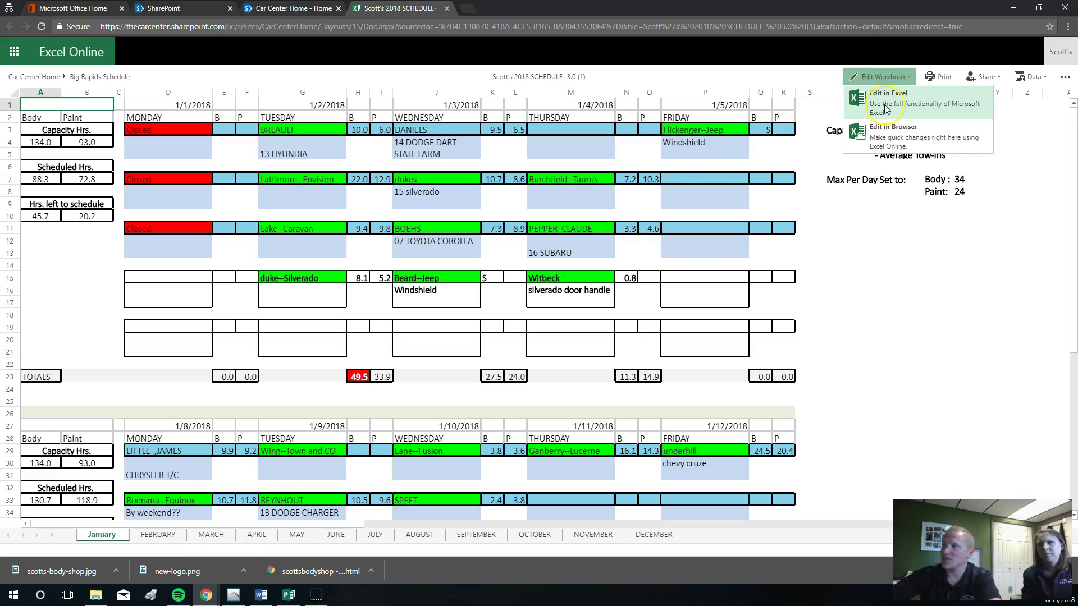
{"action": "left_click", "coordinate": [903, 141]}
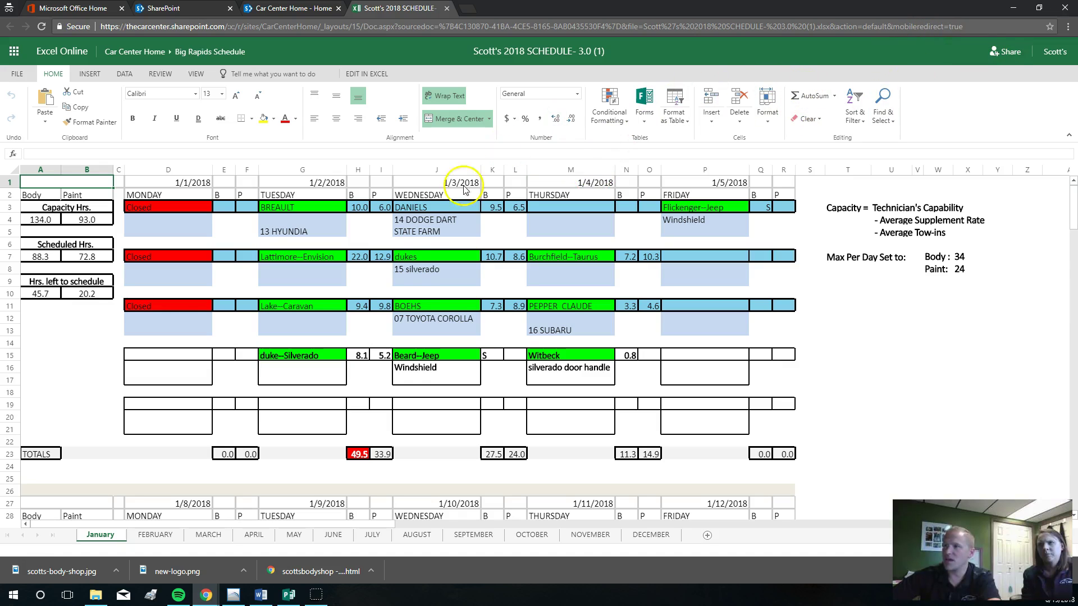
{"action": "scroll", "coordinate": [375, 285], "scroll_direction": "down", "scroll_amount": 4}
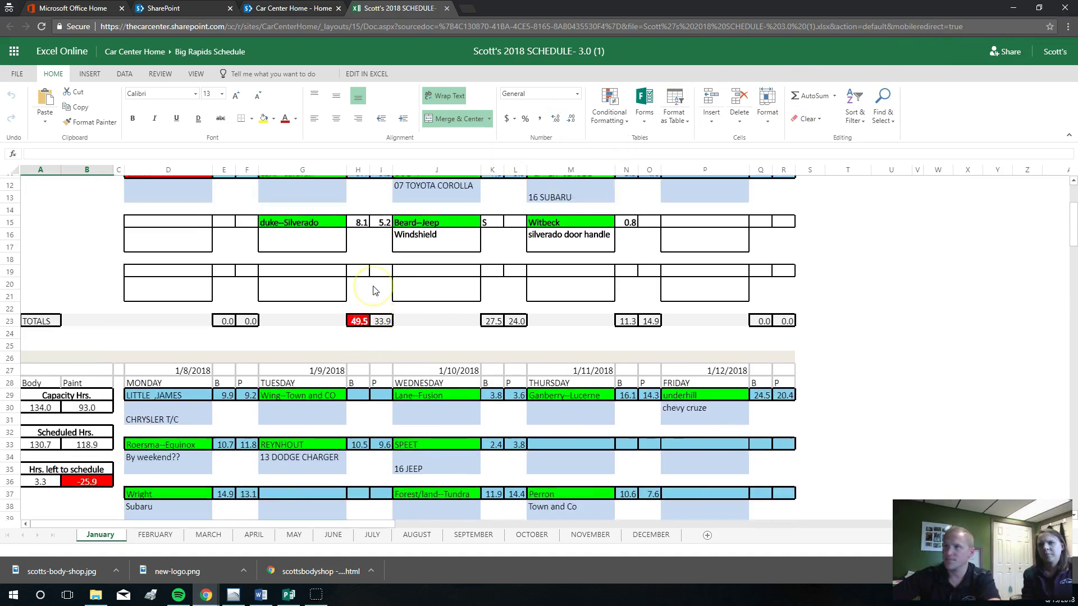
{"action": "scroll", "coordinate": [374, 284], "scroll_direction": "up", "scroll_amount": 4}
{"action": "left_click", "coordinate": [483, 320]}
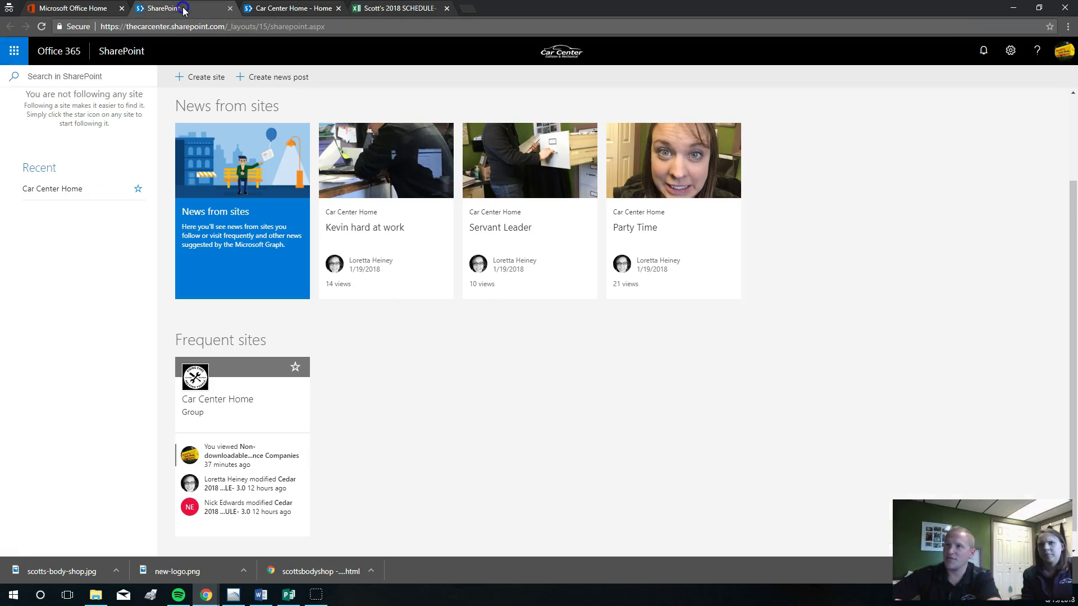
Step: Return to the Car Center Home page and pin its browser tab
{"action": "left_click", "coordinate": [184, 9]}
{"action": "left_click", "coordinate": [292, 8]}
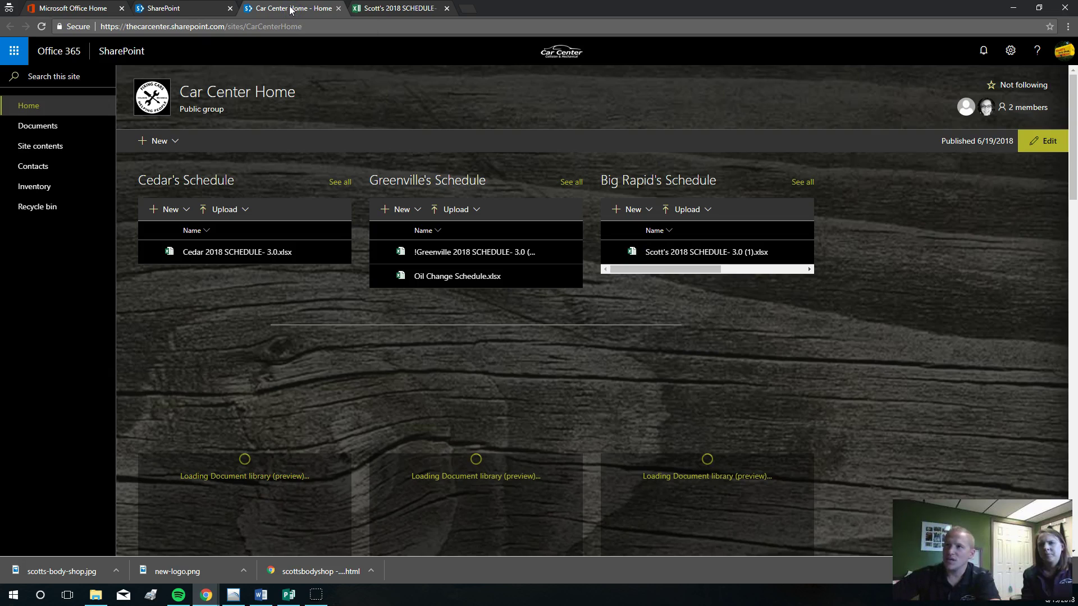
{"action": "right_click", "coordinate": [291, 10]}
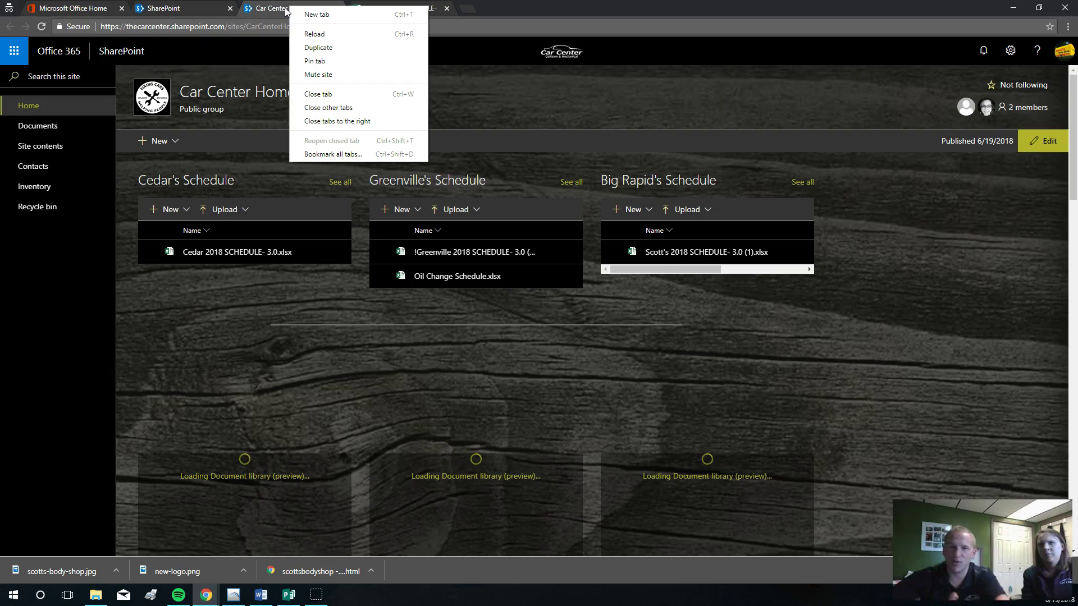
{"action": "left_click", "coordinate": [333, 62]}
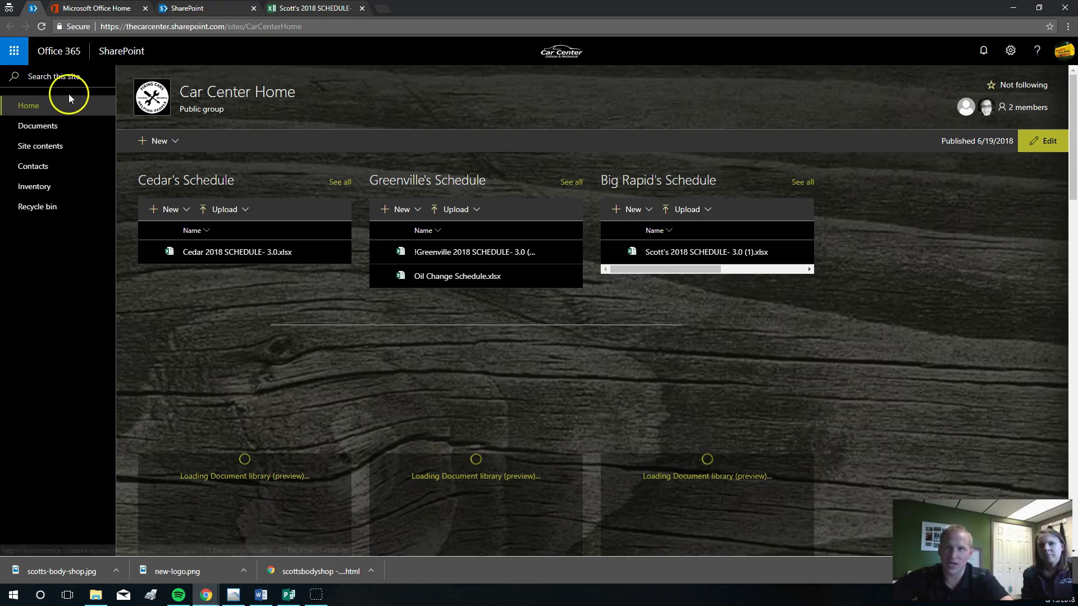
{"action": "left_click", "coordinate": [88, 106]}
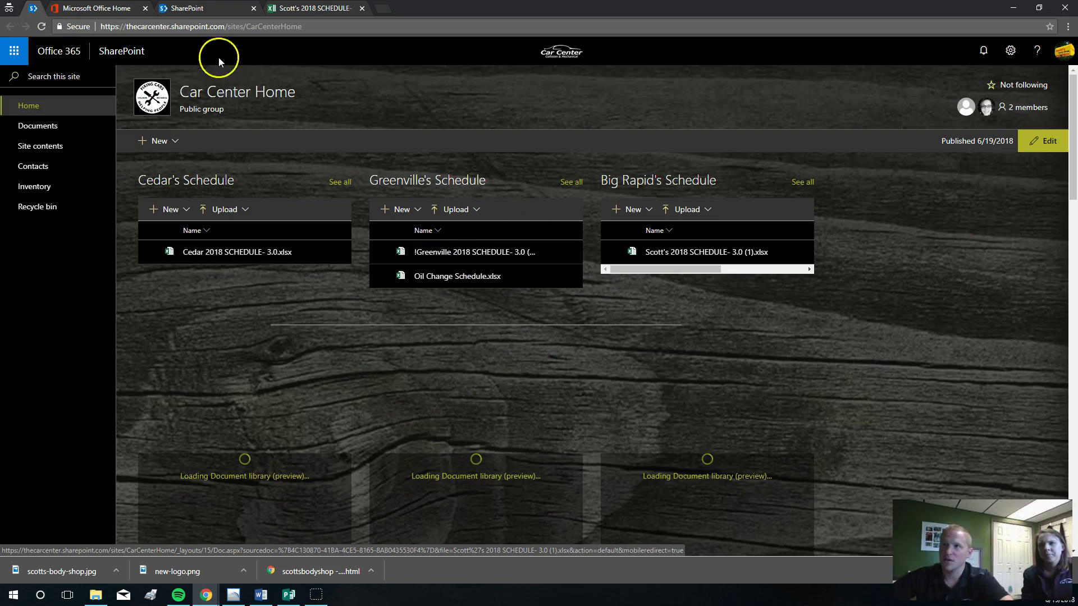
Step: Switch back to the Big Rapids 2018 schedule workbook and pin its browser tab
{"action": "left_click", "coordinate": [300, 6]}
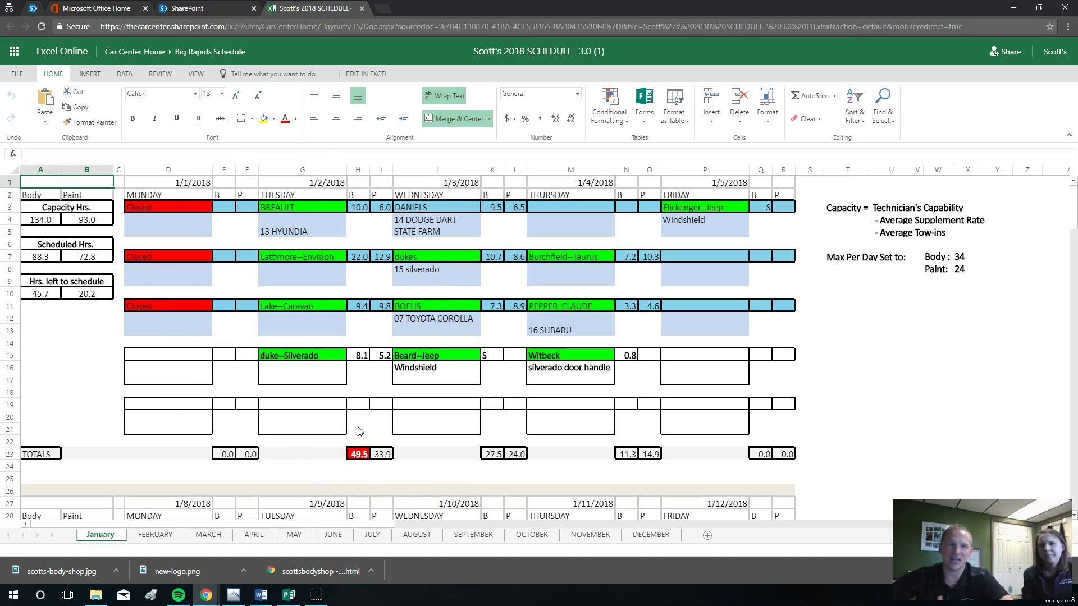
{"action": "left_click", "coordinate": [317, 11]}
{"action": "right_click", "coordinate": [317, 11]}
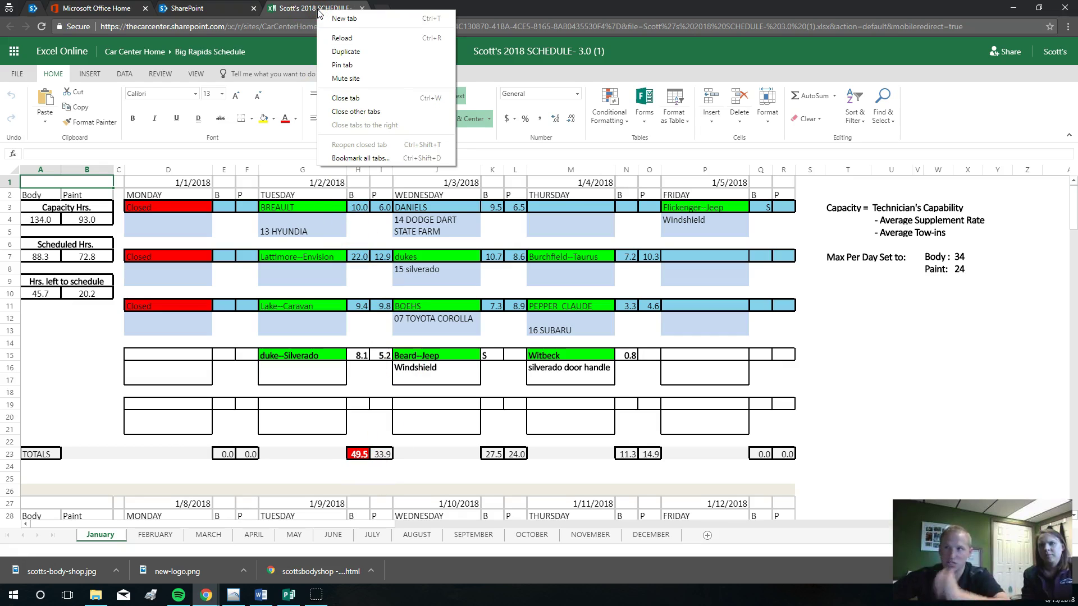
{"action": "left_click", "coordinate": [432, 65]}
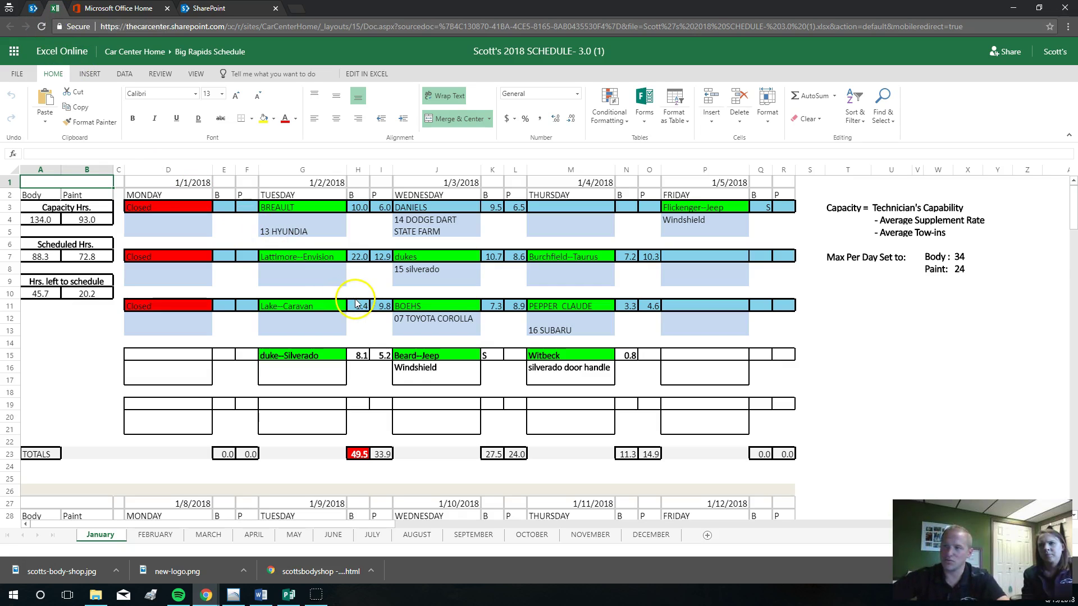
Step: Look over the January sheet of the schedule workbook and return to the pinned Car Center Home page
{"action": "scroll", "coordinate": [351, 300], "scroll_direction": "down", "scroll_amount": 12}
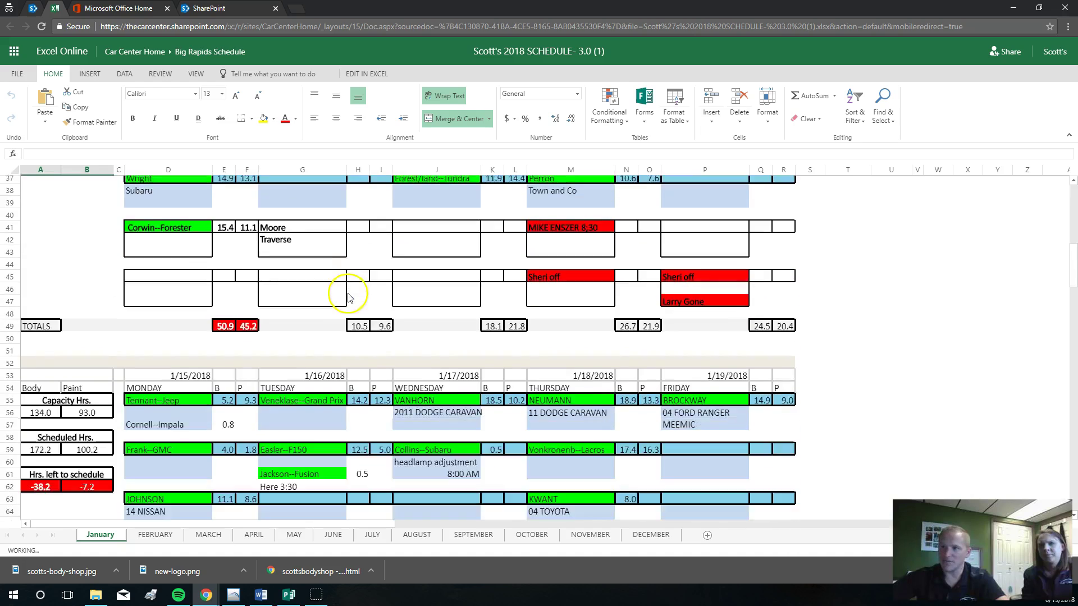
{"action": "scroll", "coordinate": [348, 297], "scroll_direction": "up", "scroll_amount": 12}
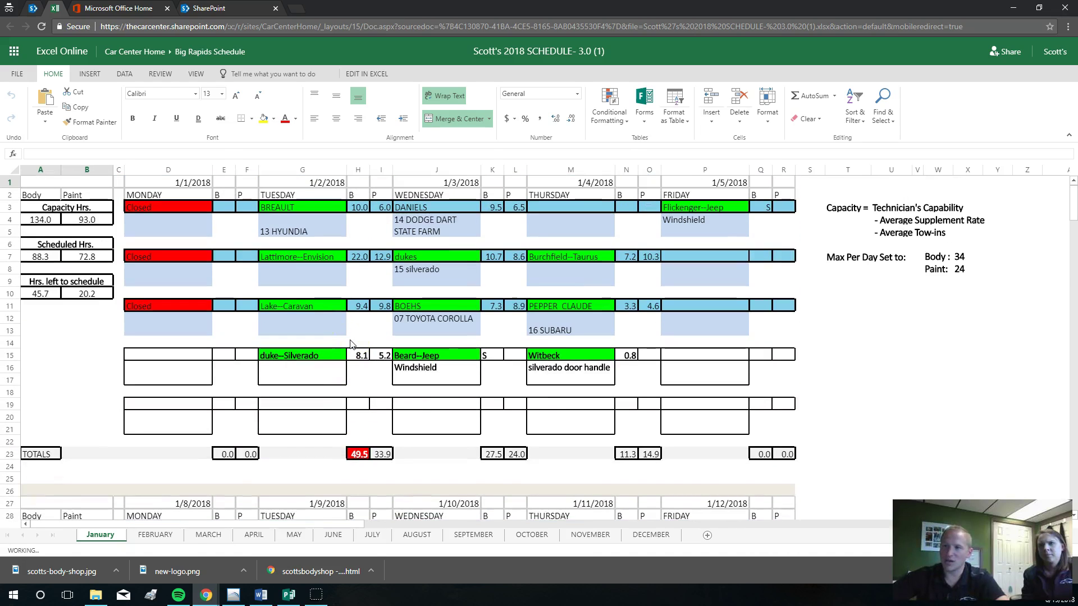
{"action": "left_click", "coordinate": [187, 242]}
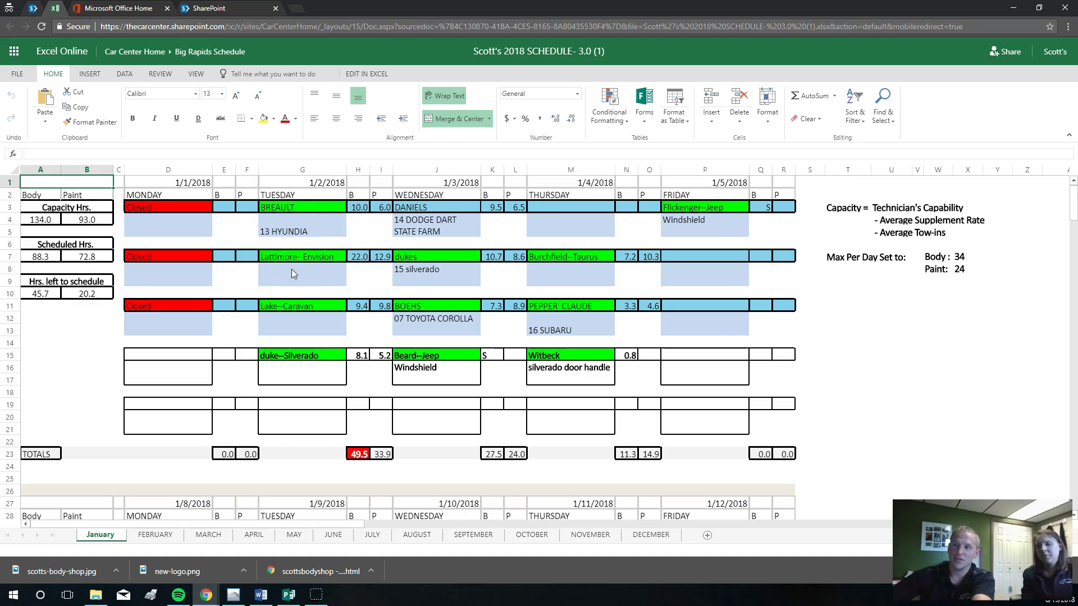
{"action": "left_click", "coordinate": [305, 334]}
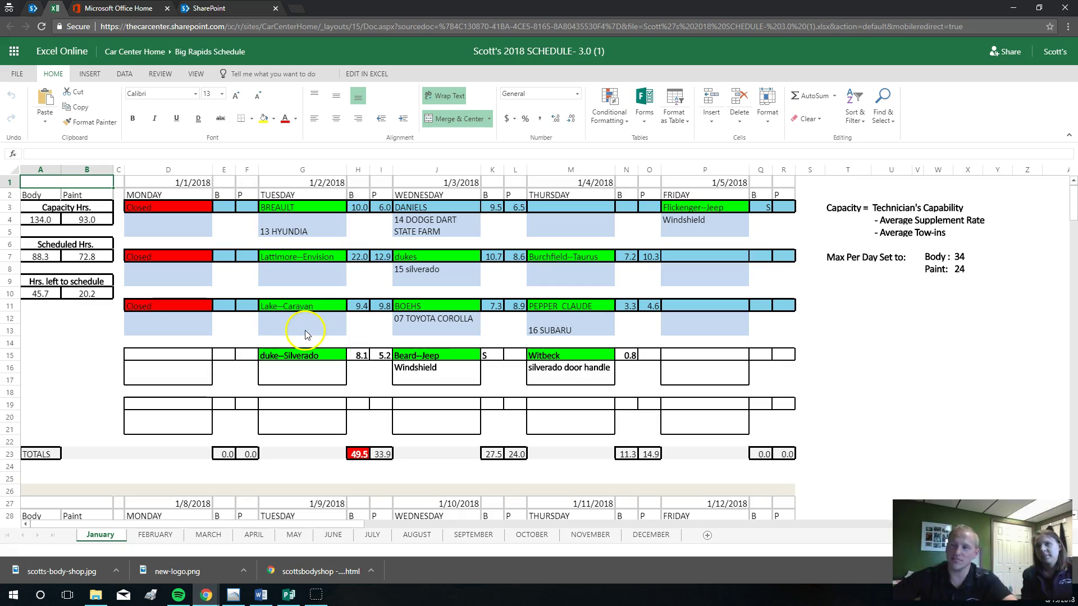
{"action": "scroll", "coordinate": [288, 386], "scroll_direction": "down", "scroll_amount": 8}
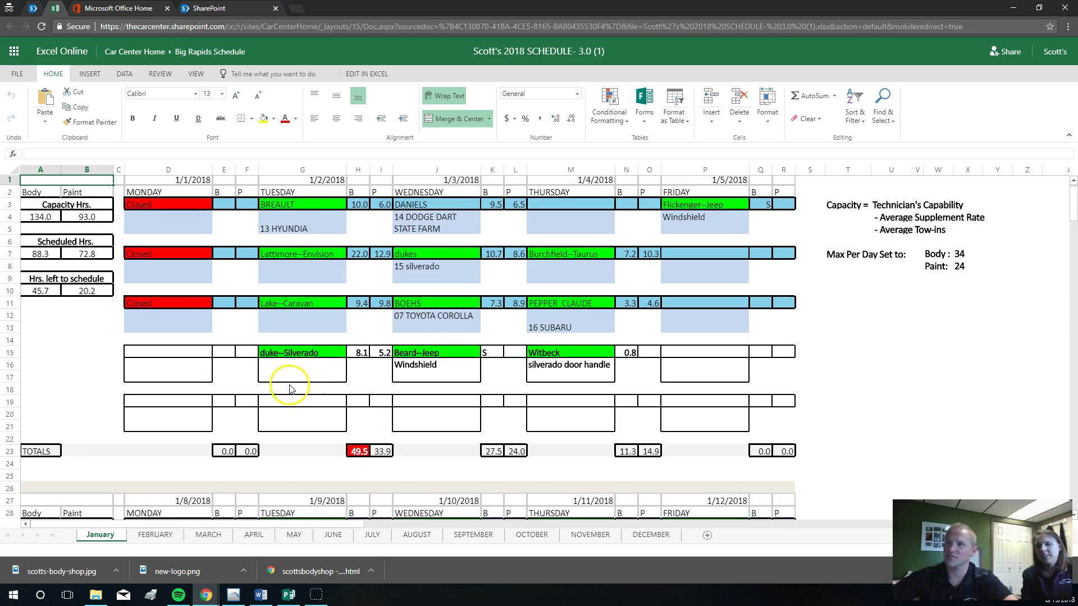
{"action": "scroll", "coordinate": [259, 382], "scroll_direction": "up", "scroll_amount": 8}
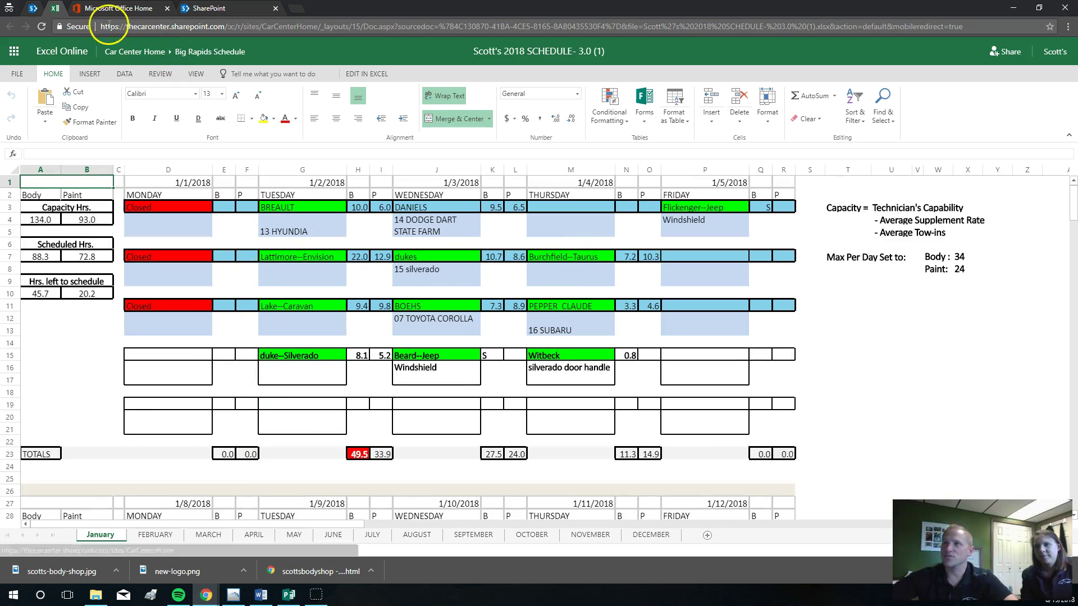
{"action": "left_click", "coordinate": [32, 9]}
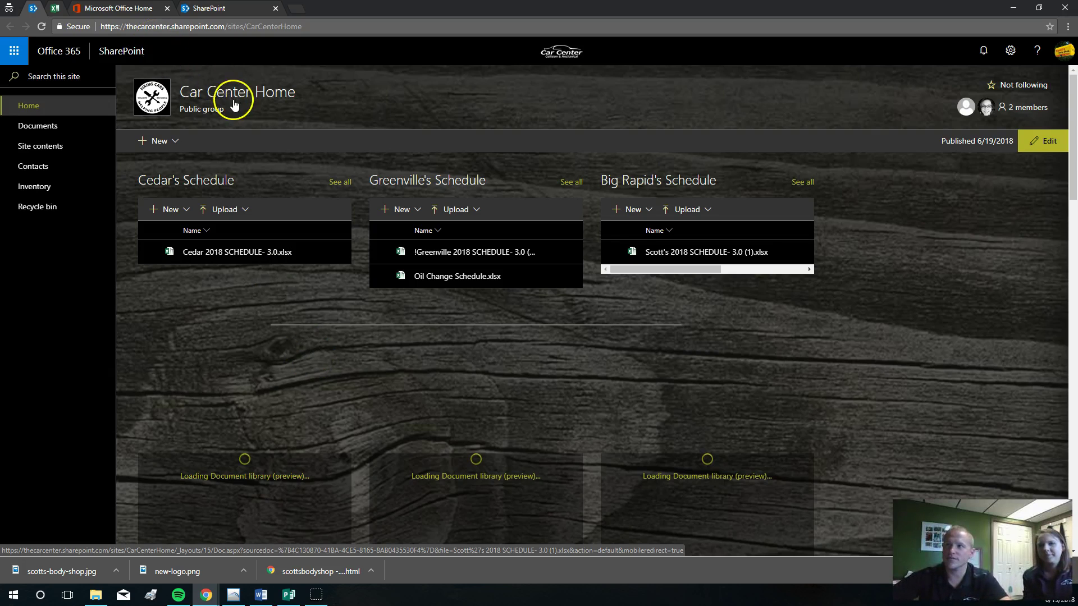
Step: Look through the Less Used SOPs folder in the SOP's library and return to the main SOP's list
{"action": "mouse_move", "coordinate": [235, 104]}
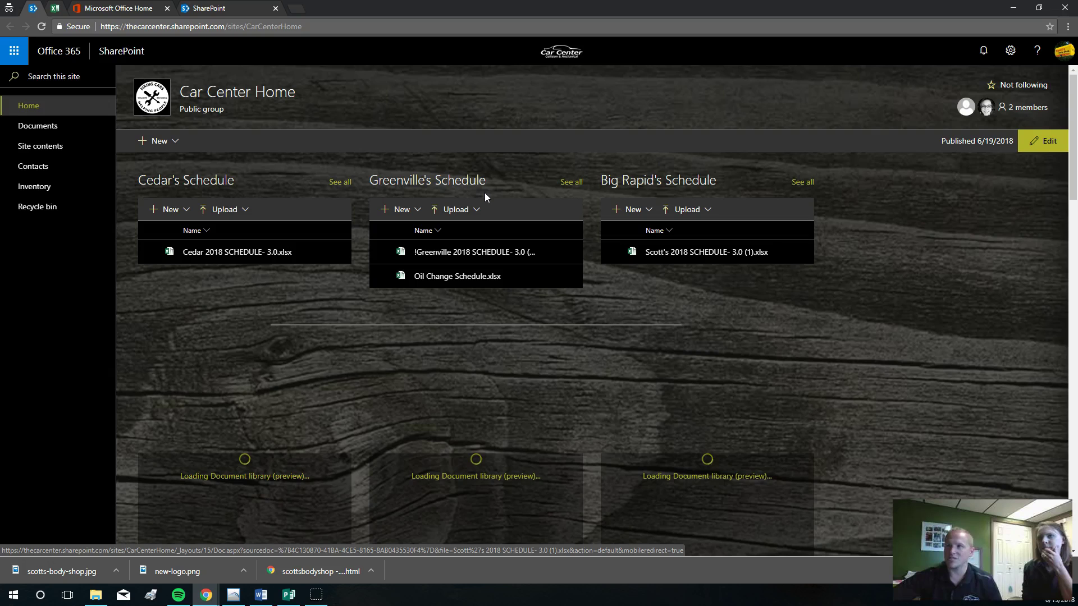
{"action": "scroll", "coordinate": [493, 193], "scroll_direction": "down", "scroll_amount": 3}
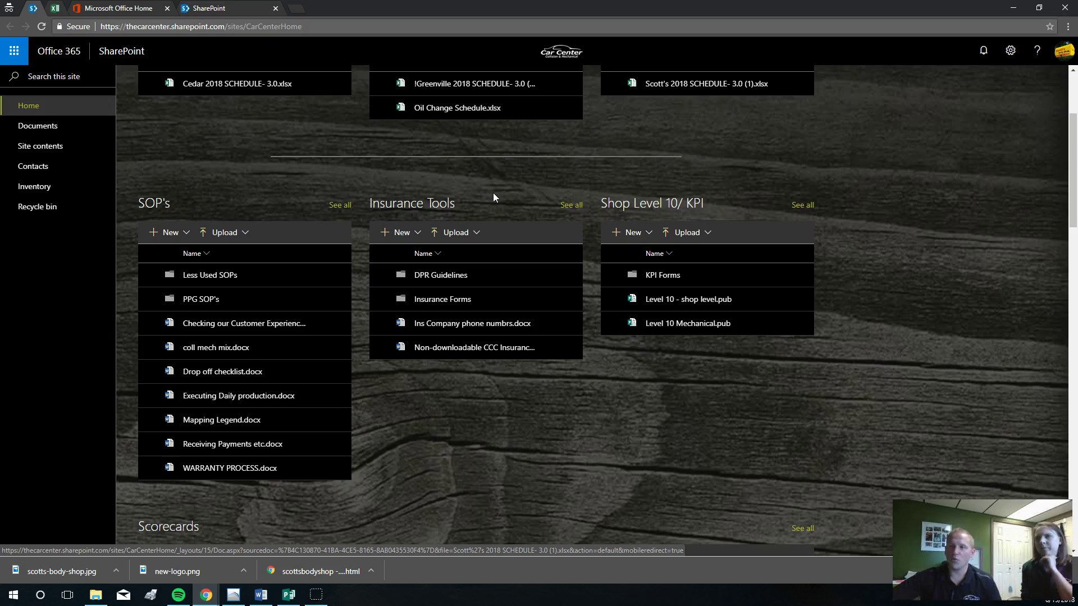
{"action": "scroll", "coordinate": [309, 202], "scroll_direction": "down", "scroll_amount": 2}
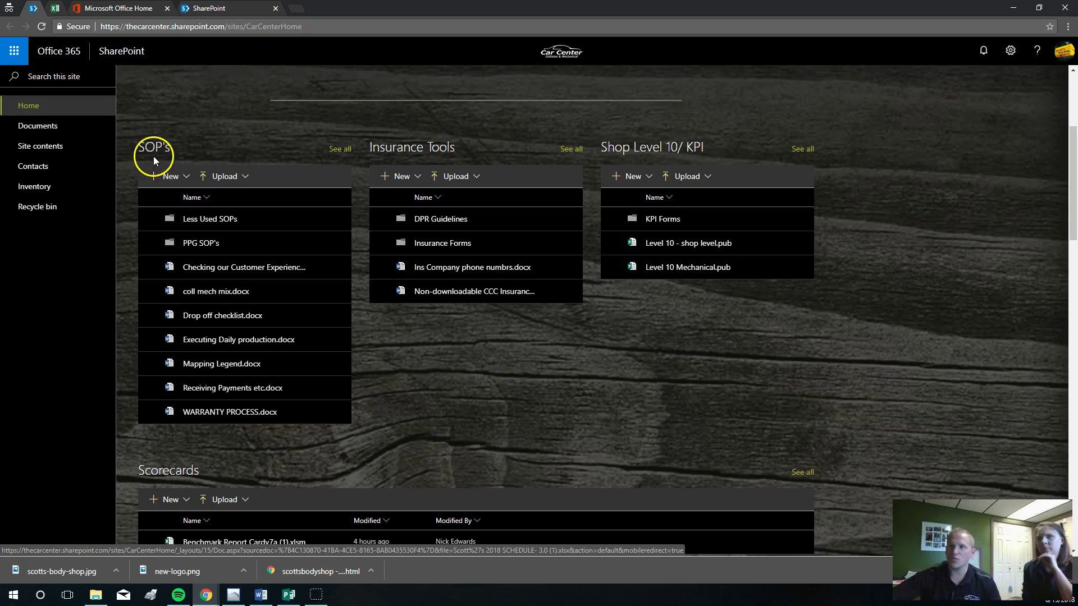
{"action": "left_click", "coordinate": [208, 221]}
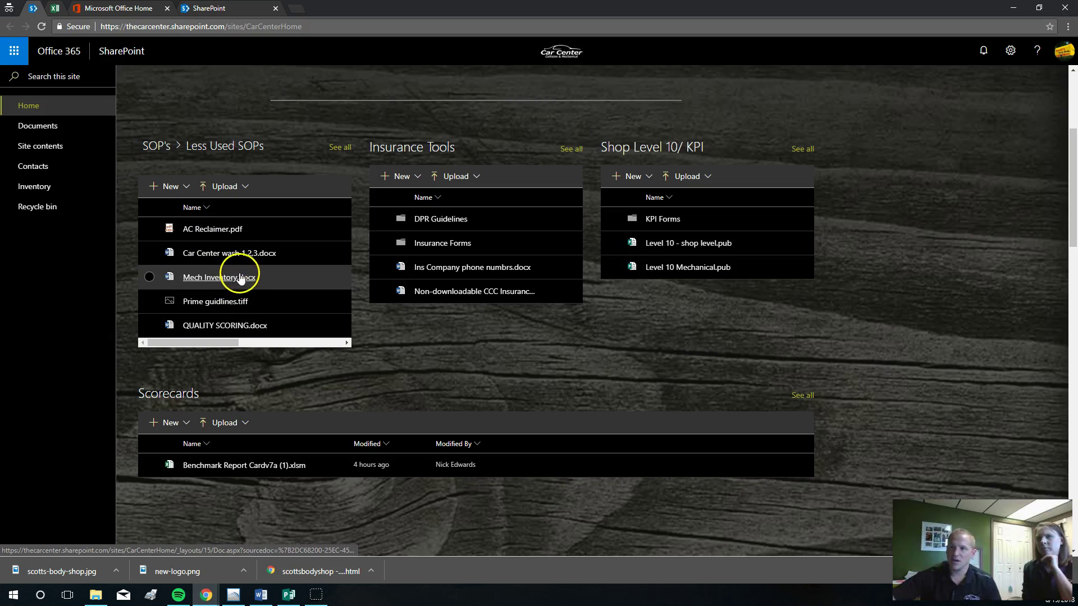
{"action": "left_click", "coordinate": [160, 155]}
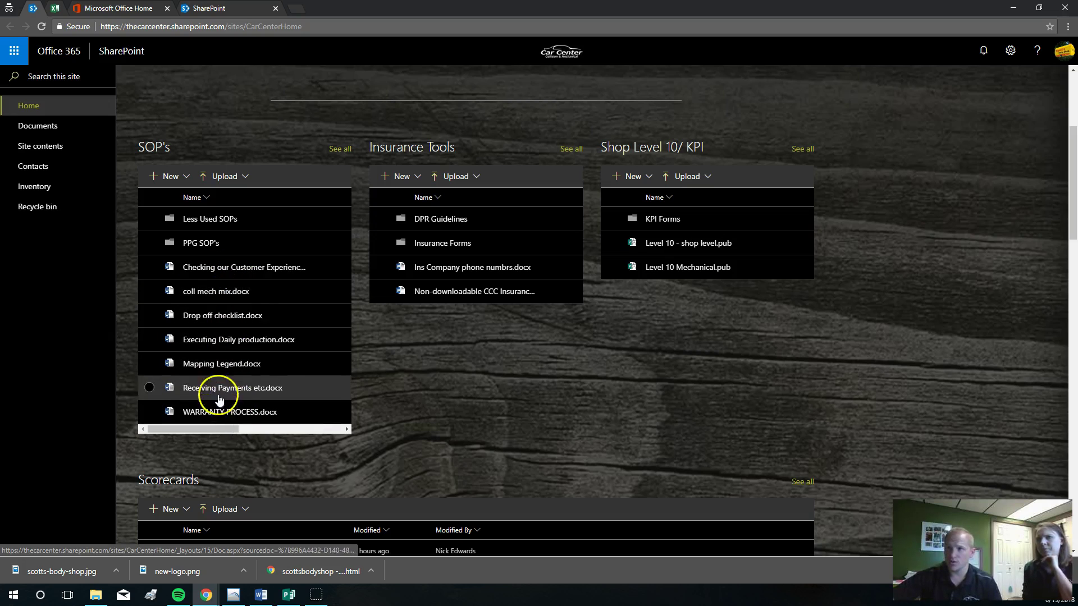
Step: View the Checking our Customer Experience Dashboard document from the SOP's library and close it again
{"action": "left_click", "coordinate": [226, 272]}
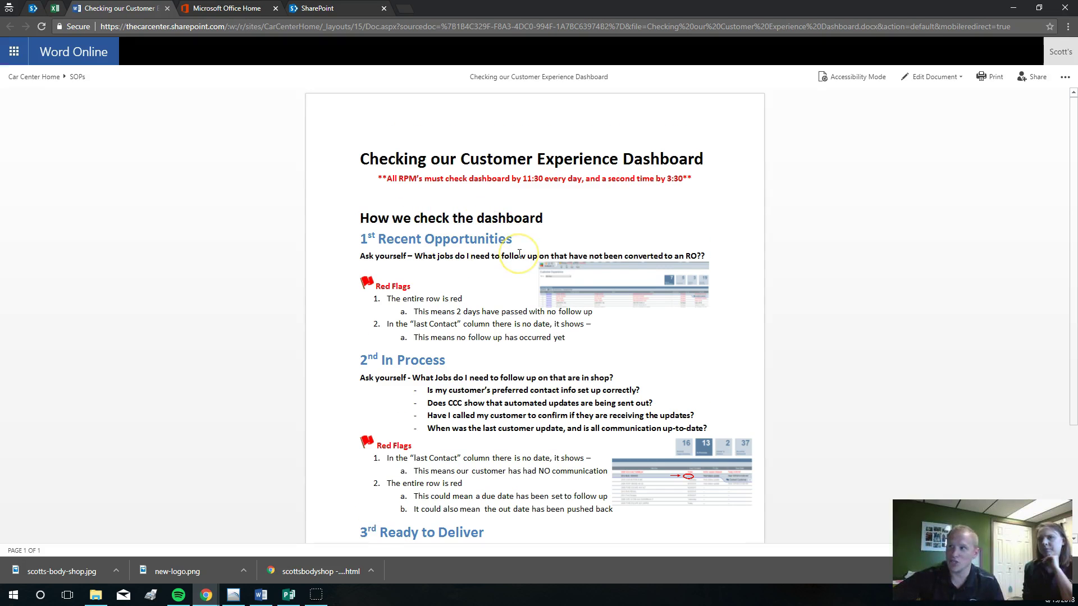
{"action": "scroll", "coordinate": [519, 253], "scroll_direction": "down", "scroll_amount": 3}
{"action": "scroll", "coordinate": [522, 314], "scroll_direction": "up", "scroll_amount": 3}
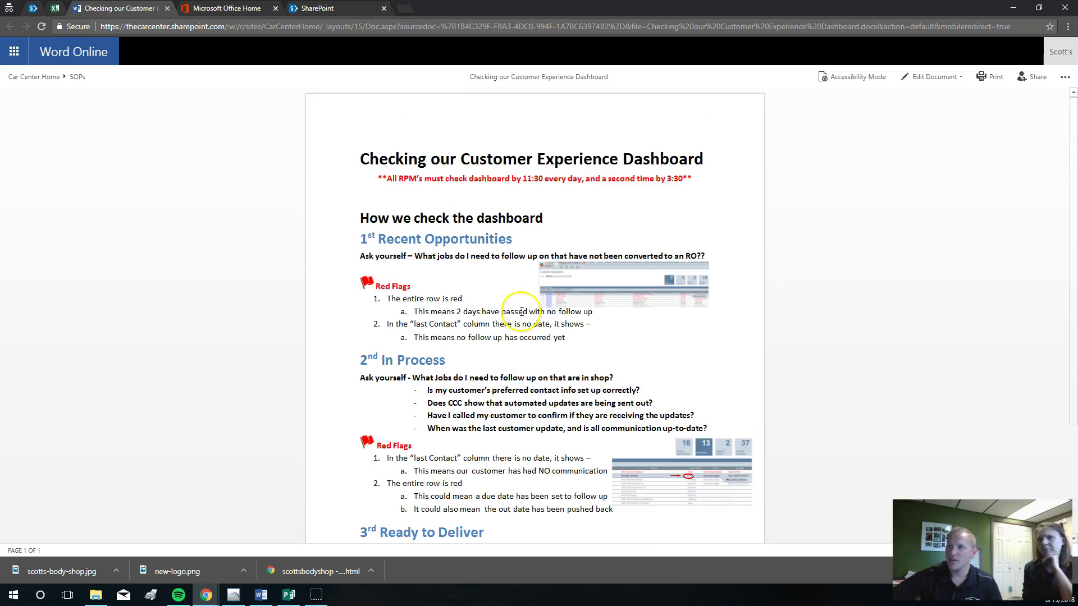
{"action": "left_click", "coordinate": [169, 9]}
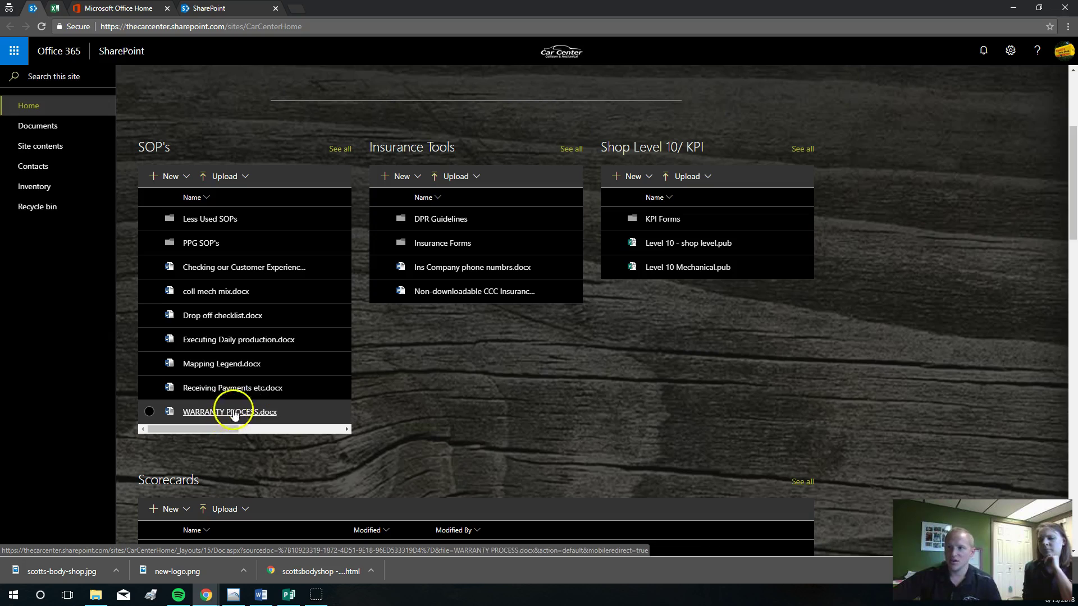
Step: Open the DRP Parts Usage workbook from the DPR Guidelines folder under Insurance Tools
{"action": "scroll", "coordinate": [247, 384], "scroll_direction": "up", "scroll_amount": 1}
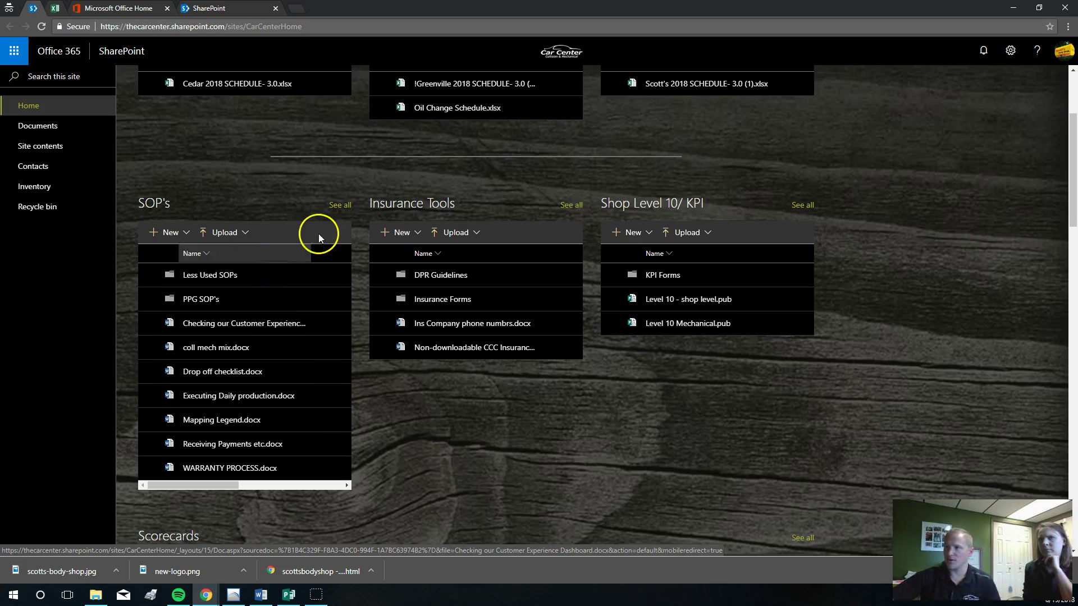
{"action": "scroll", "coordinate": [239, 250], "scroll_direction": "up", "scroll_amount": 1}
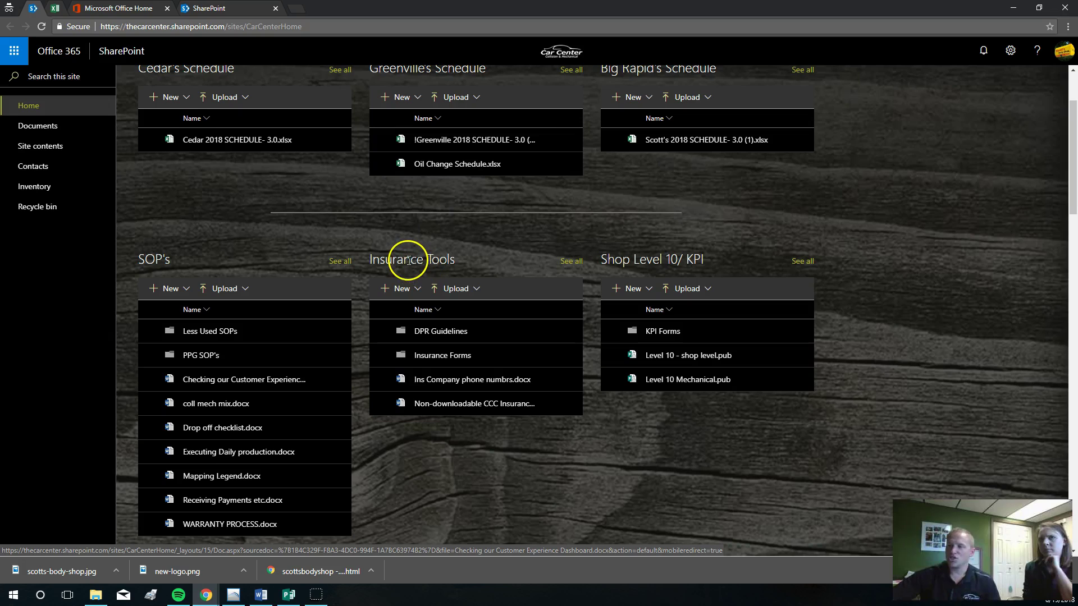
{"action": "left_click", "coordinate": [436, 335]}
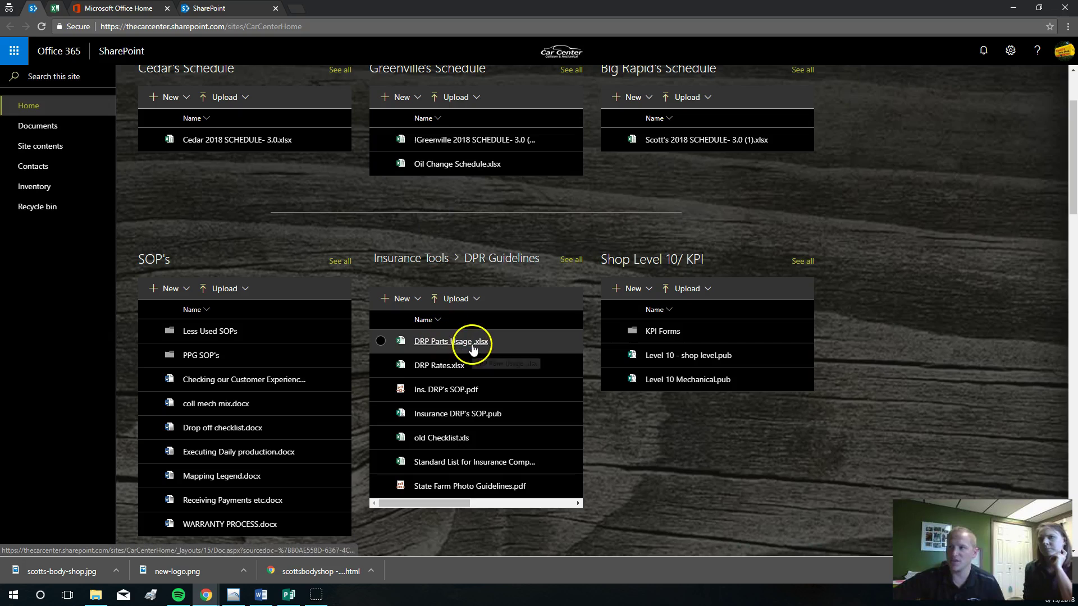
{"action": "left_click", "coordinate": [433, 345]}
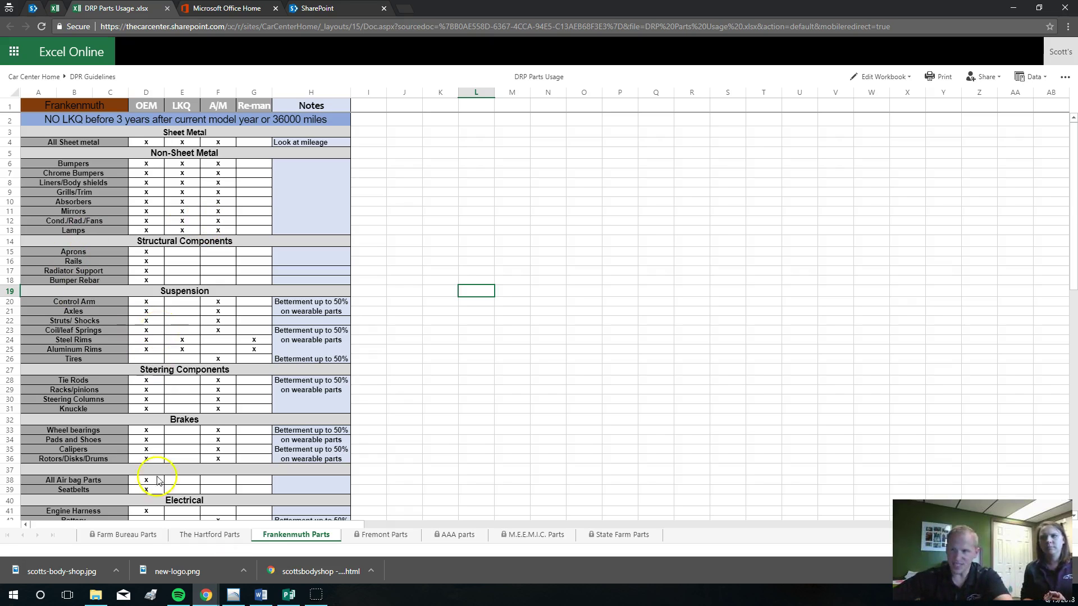
Step: Review the parts usage rules on The Hartford Parts sheet of the workbook
{"action": "left_click", "coordinate": [210, 534]}
{"action": "scroll", "coordinate": [213, 463], "scroll_direction": "up", "scroll_amount": 8}
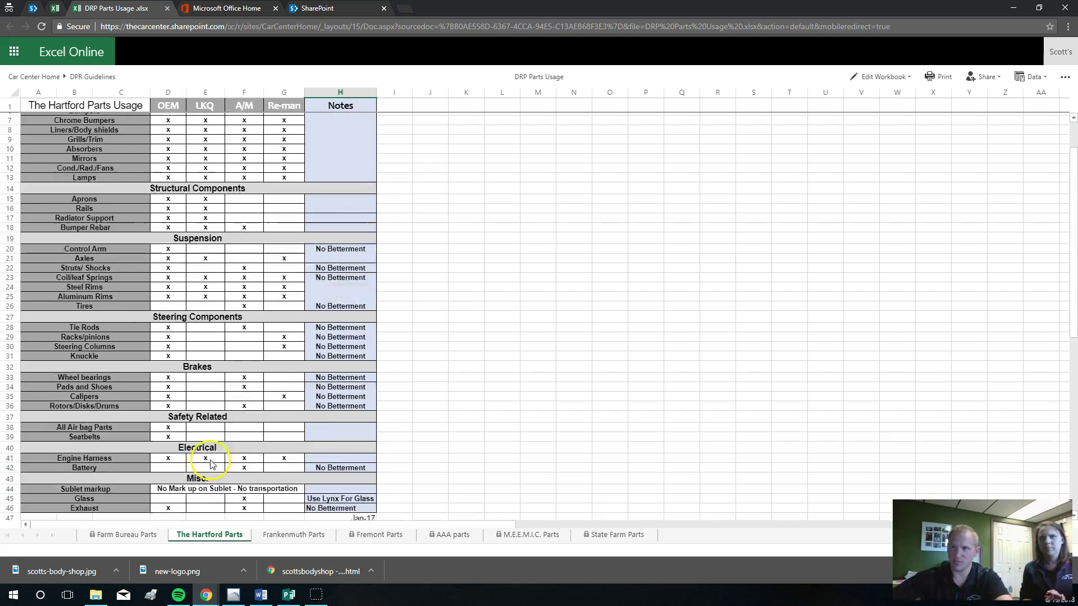
{"action": "scroll", "coordinate": [212, 463], "scroll_direction": "up", "scroll_amount": 2}
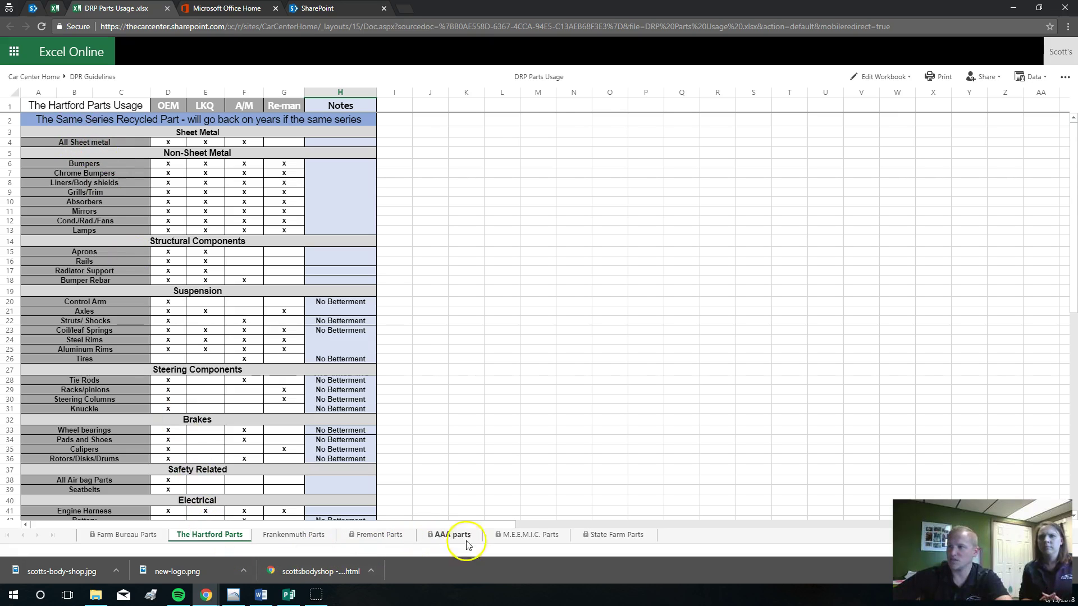
Step: Review the M.E.E.M.I.C. Parts sheet from its vehicle age rules down to the Misc. section
{"action": "left_click", "coordinate": [519, 535]}
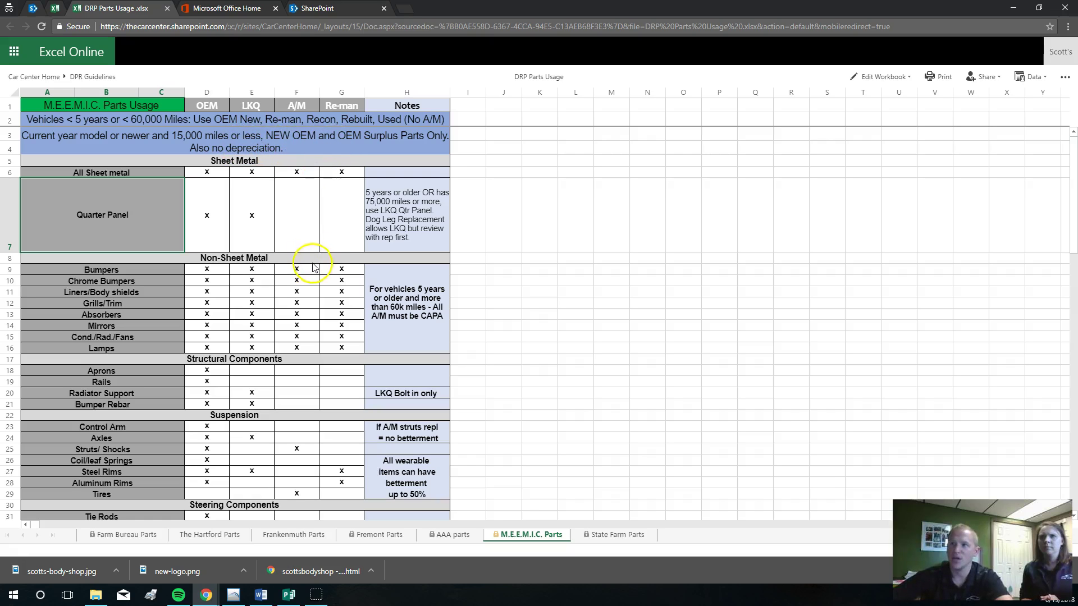
{"action": "scroll", "coordinate": [493, 314], "scroll_direction": "down", "scroll_amount": 2}
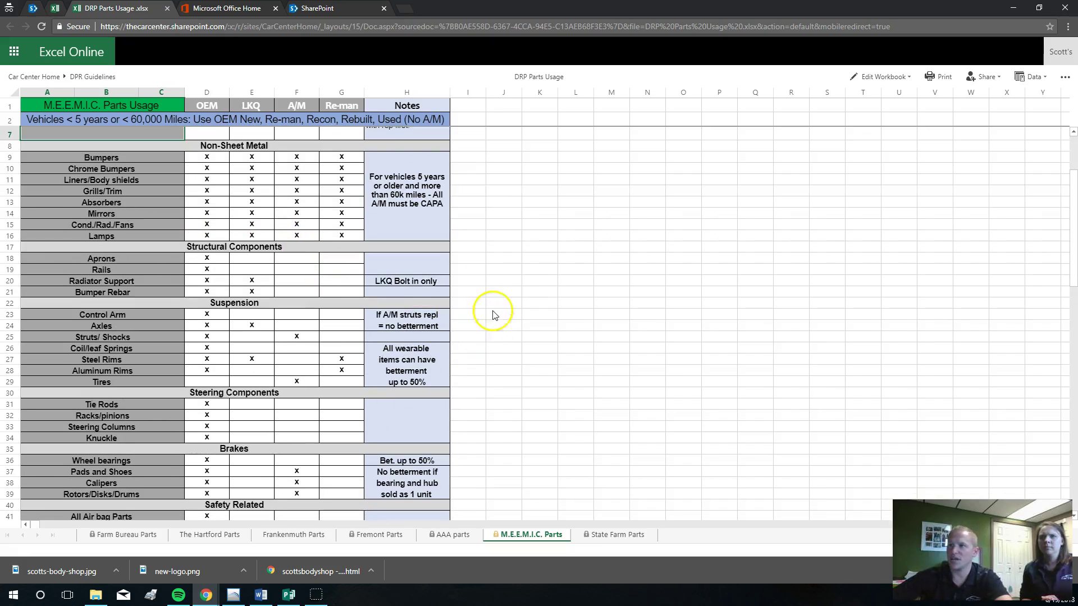
{"action": "scroll", "coordinate": [402, 321], "scroll_direction": "down", "scroll_amount": 3}
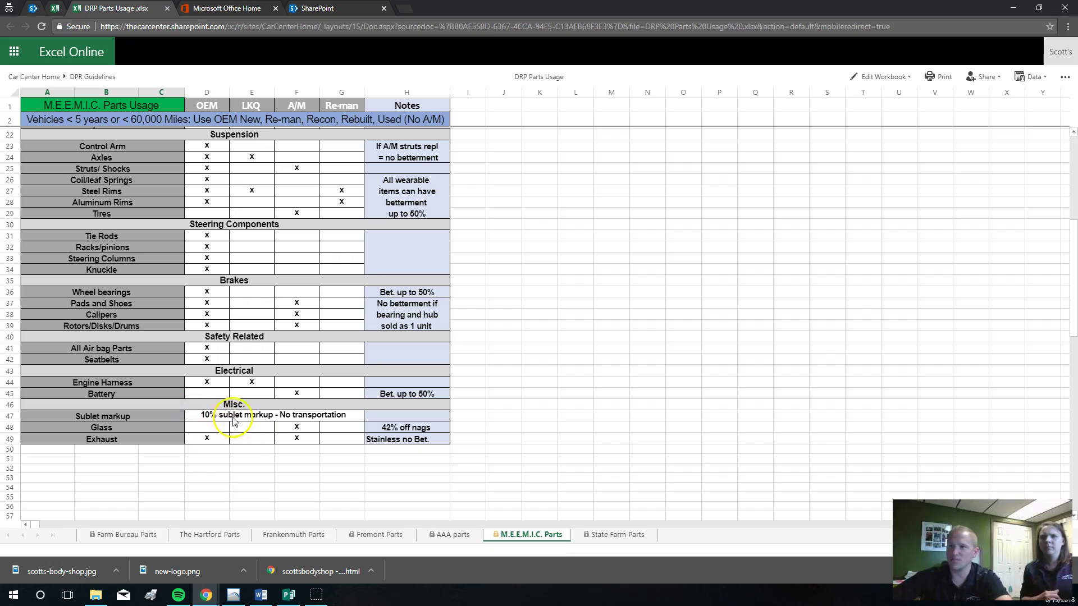
{"action": "scroll", "coordinate": [260, 421], "scroll_direction": "up", "scroll_amount": 5}
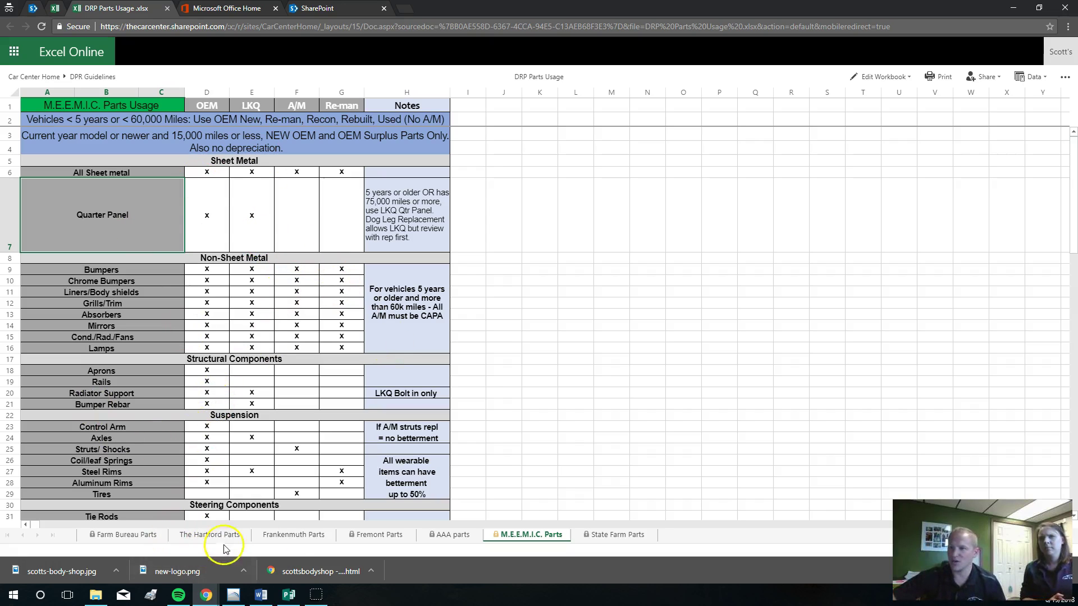
Step: Check the Frankenmuth Parts, Fremont Parts and AAA parts sheets, reviewing the AAA sheet up to its first rows
{"action": "left_click", "coordinate": [298, 536]}
{"action": "left_click", "coordinate": [369, 537]}
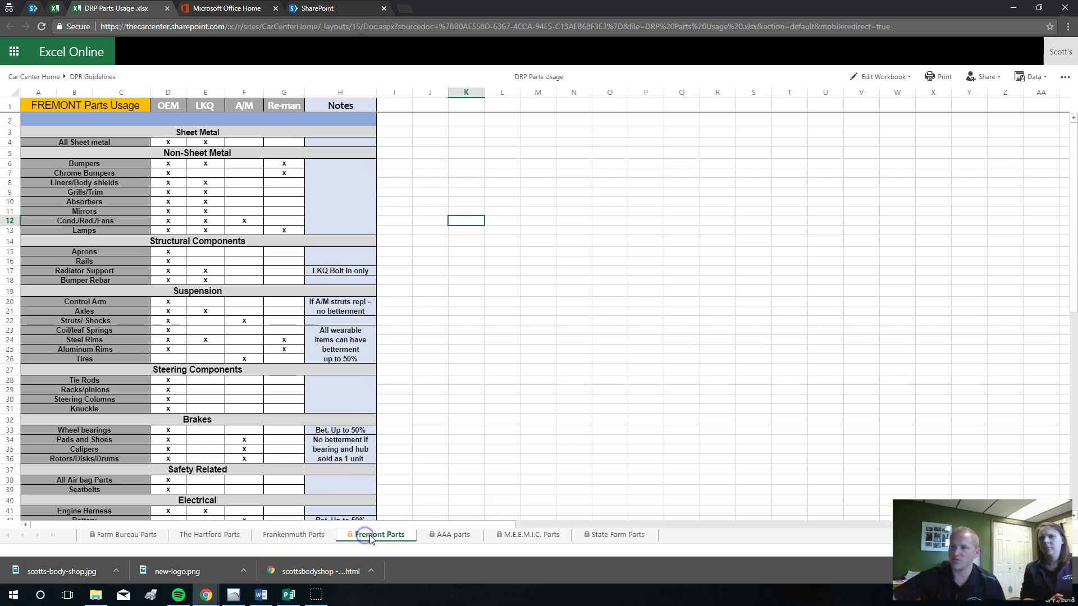
{"action": "left_click", "coordinate": [454, 536]}
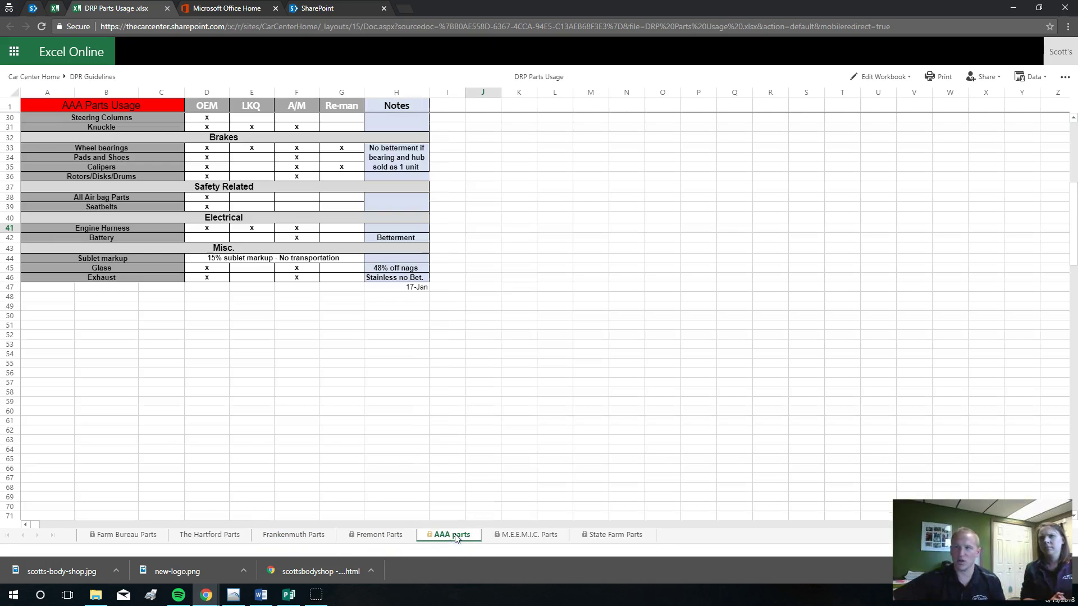
{"action": "scroll", "coordinate": [317, 419], "scroll_direction": "up", "scroll_amount": 10}
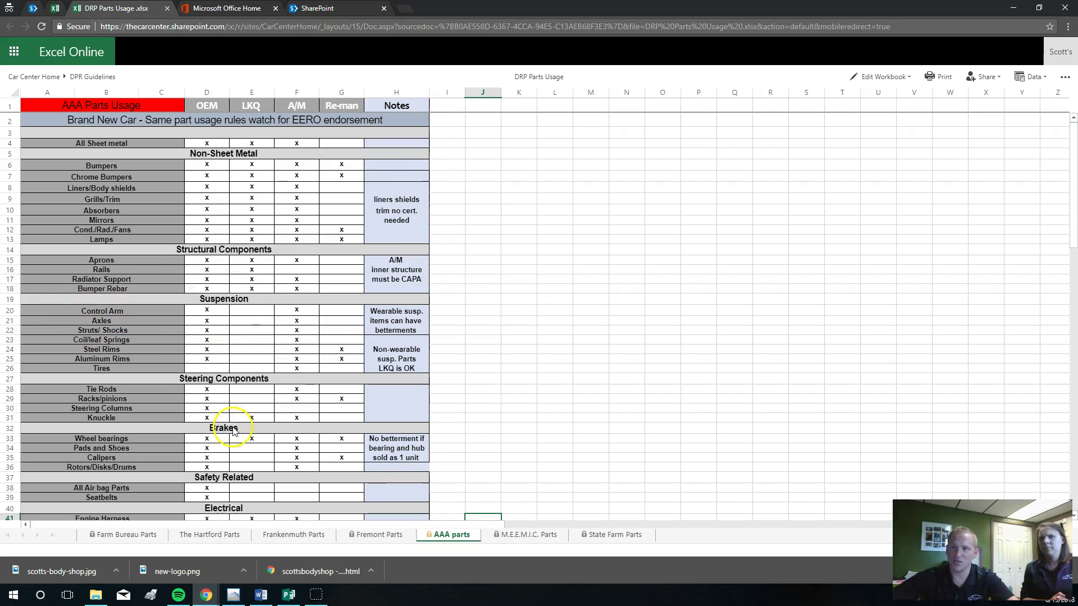
Step: Pin the browser tab of the DRP Parts Usage workbook and glance over its AAA parts sheet
{"action": "right_click", "coordinate": [116, 13]}
{"action": "left_click", "coordinate": [188, 68]}
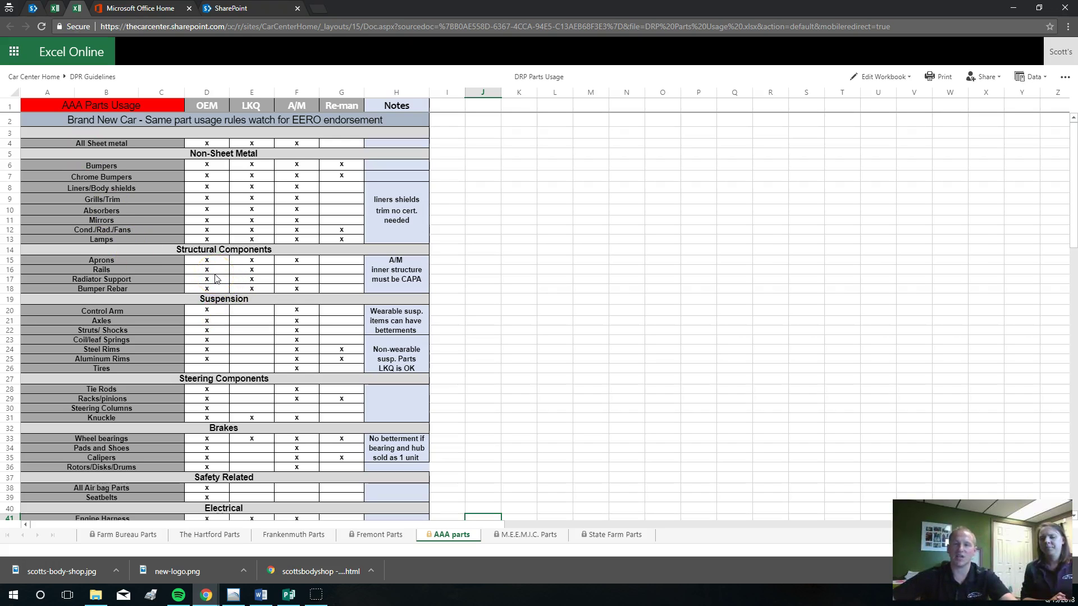
{"action": "scroll", "coordinate": [219, 281], "scroll_direction": "down", "scroll_amount": 5}
{"action": "scroll", "coordinate": [247, 275], "scroll_direction": "up", "scroll_amount": 5}
{"action": "left_click", "coordinate": [251, 271]}
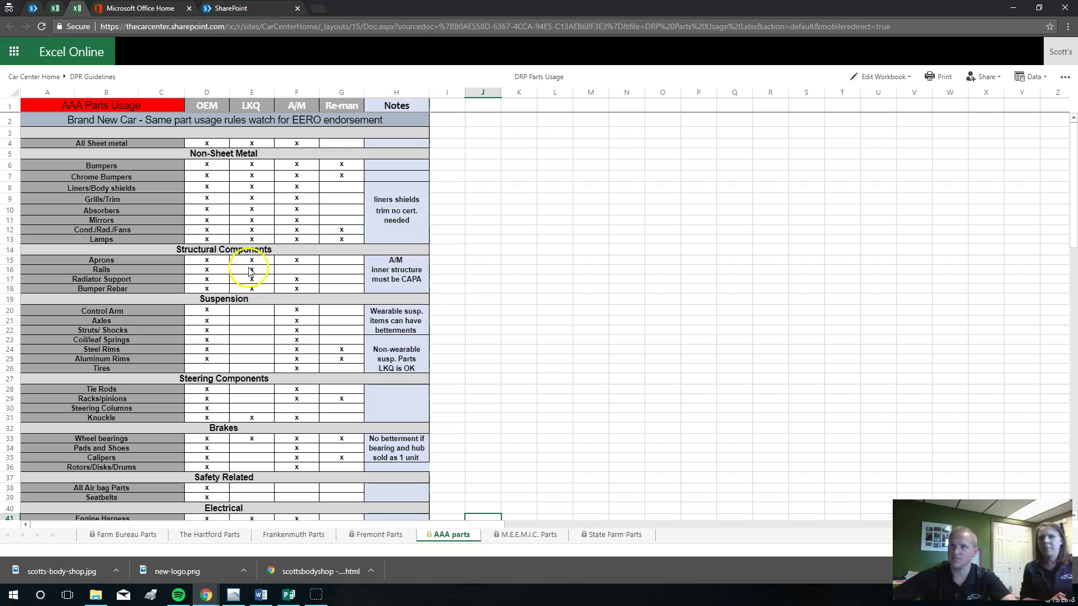
Step: Return to the pinned Car Center Home page and go back from DPR Guidelines to the main Insurance Tools list
{"action": "left_click", "coordinate": [33, 9]}
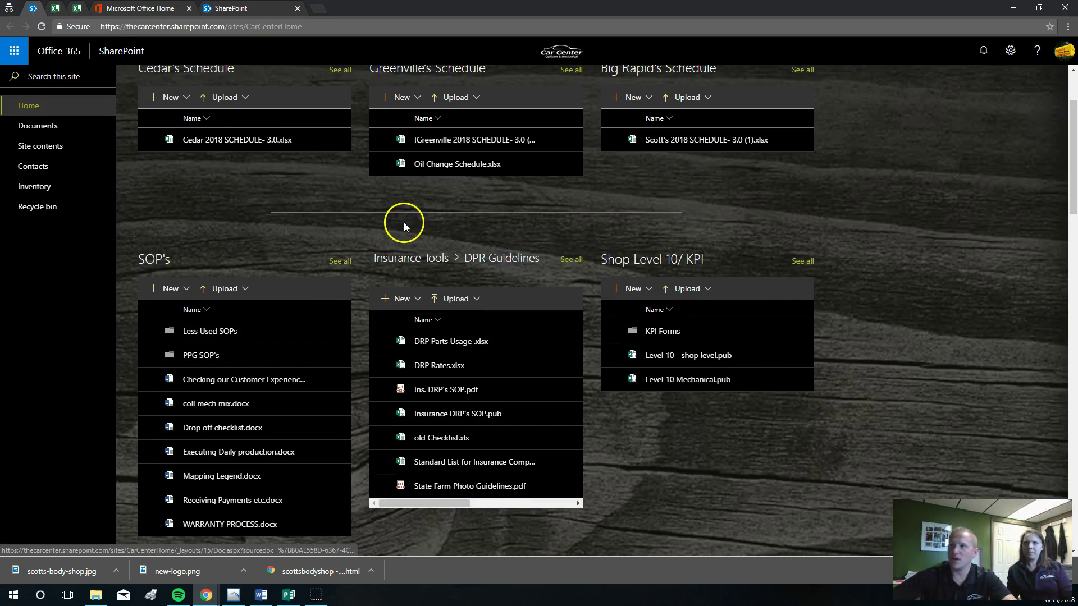
{"action": "scroll", "coordinate": [454, 296], "scroll_direction": "down", "scroll_amount": 2}
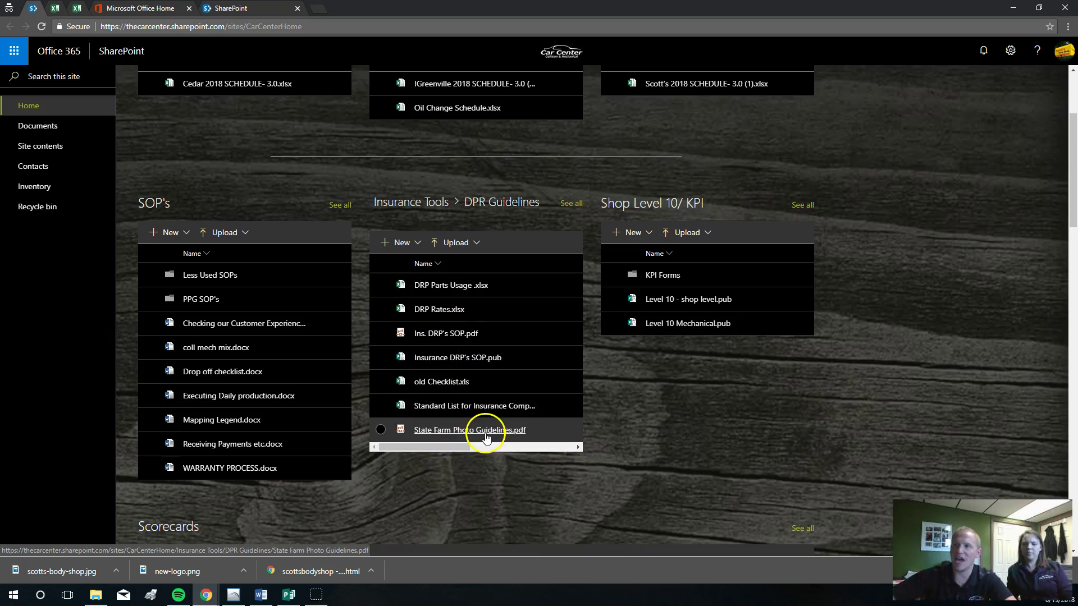
{"action": "scroll", "coordinate": [449, 407], "scroll_direction": "up", "scroll_amount": 1}
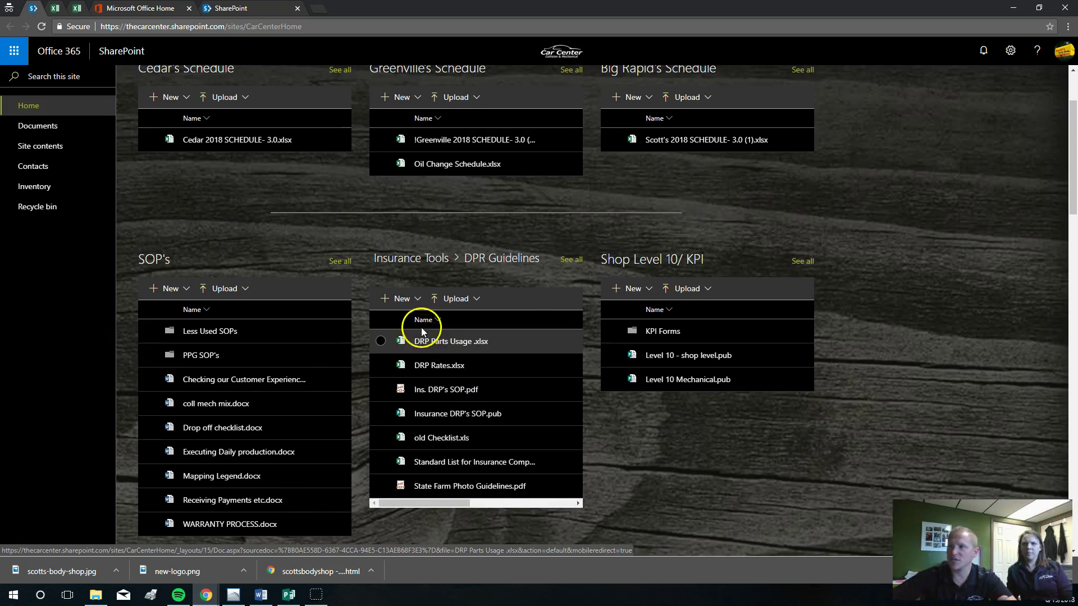
{"action": "left_click", "coordinate": [414, 262]}
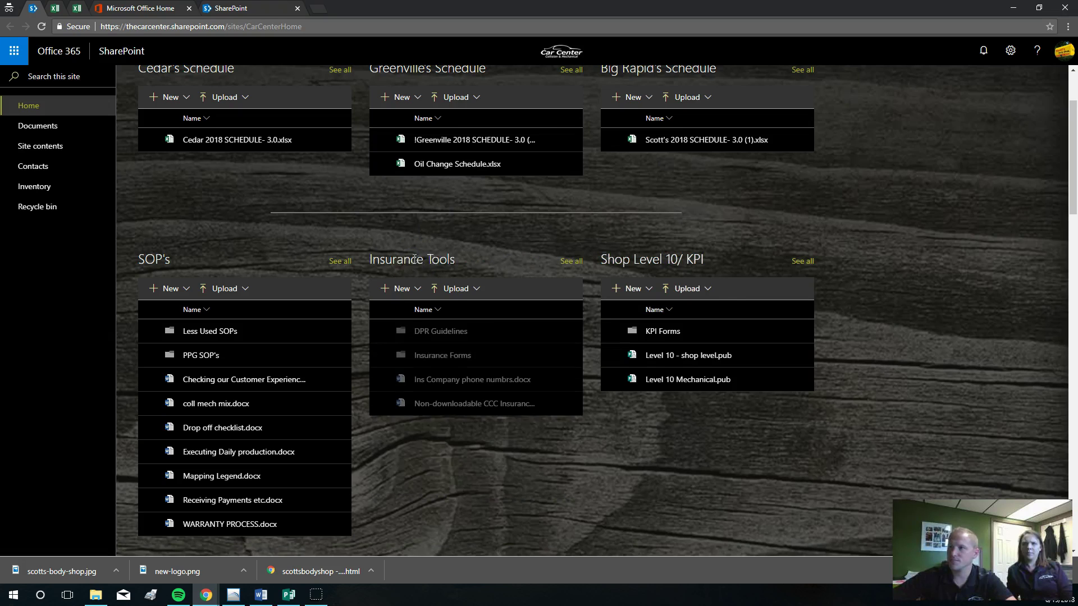
Step: Open the Insurance Forms folder under Insurance Tools and go into its Sup request forms subfolder
{"action": "left_click", "coordinate": [438, 358]}
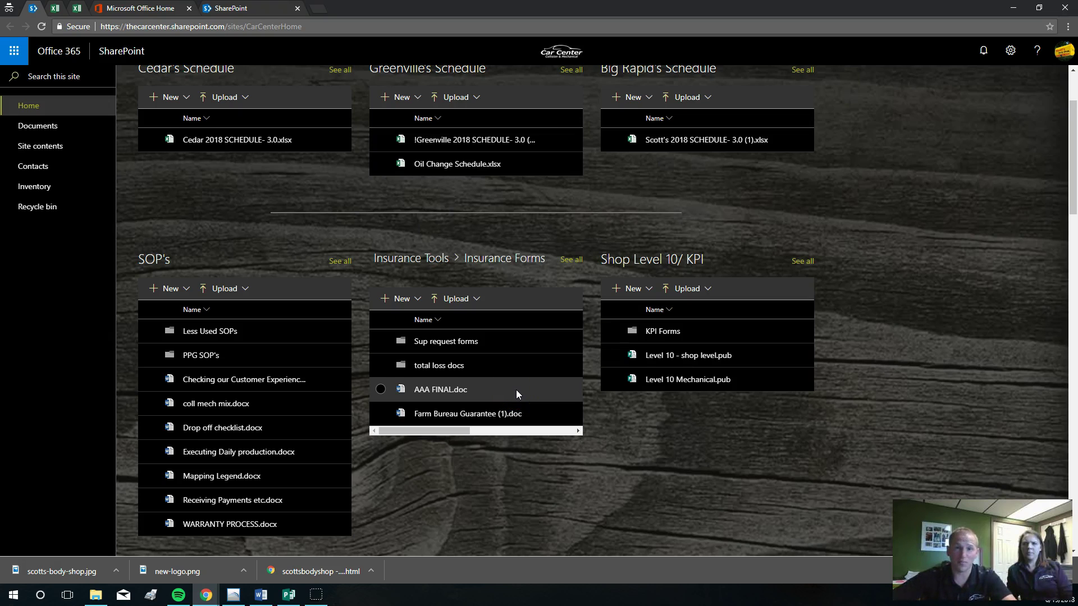
{"action": "scroll", "coordinate": [517, 390], "scroll_direction": "down", "scroll_amount": 1}
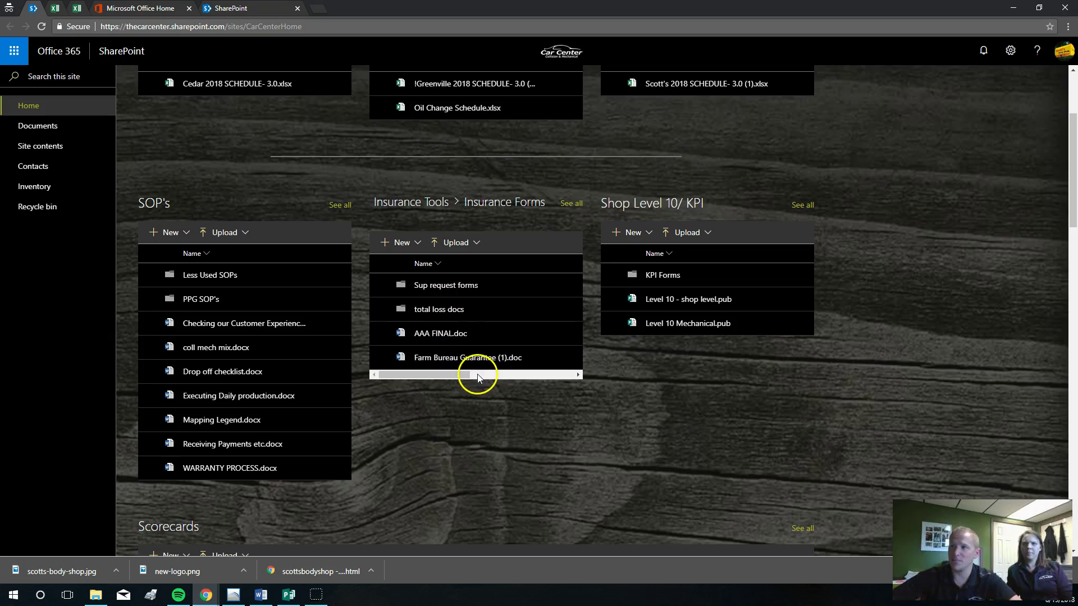
{"action": "left_click", "coordinate": [442, 288]}
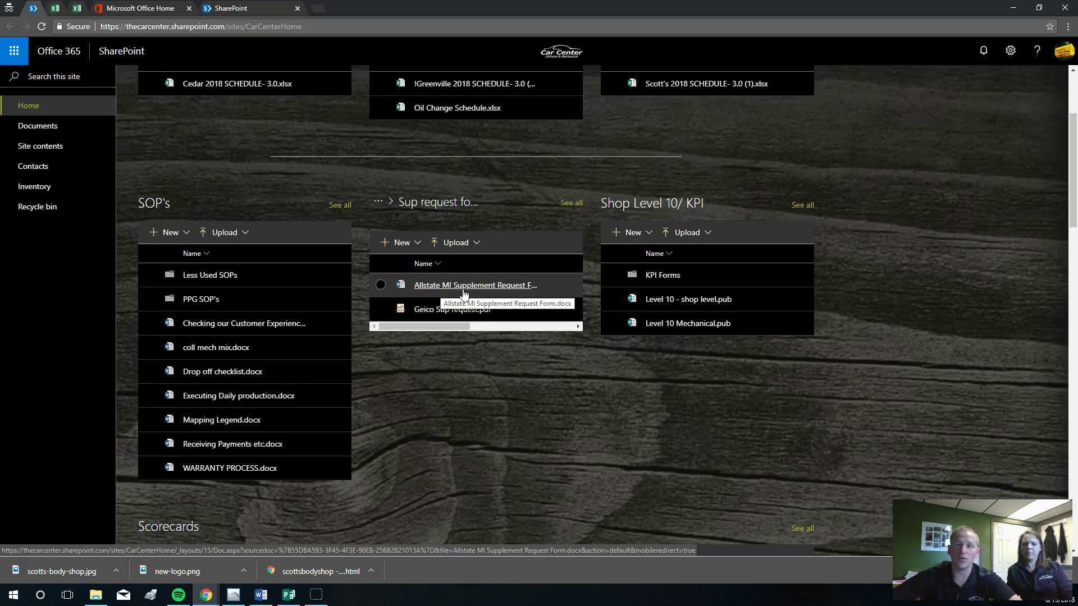
{"action": "left_click", "coordinate": [464, 244]}
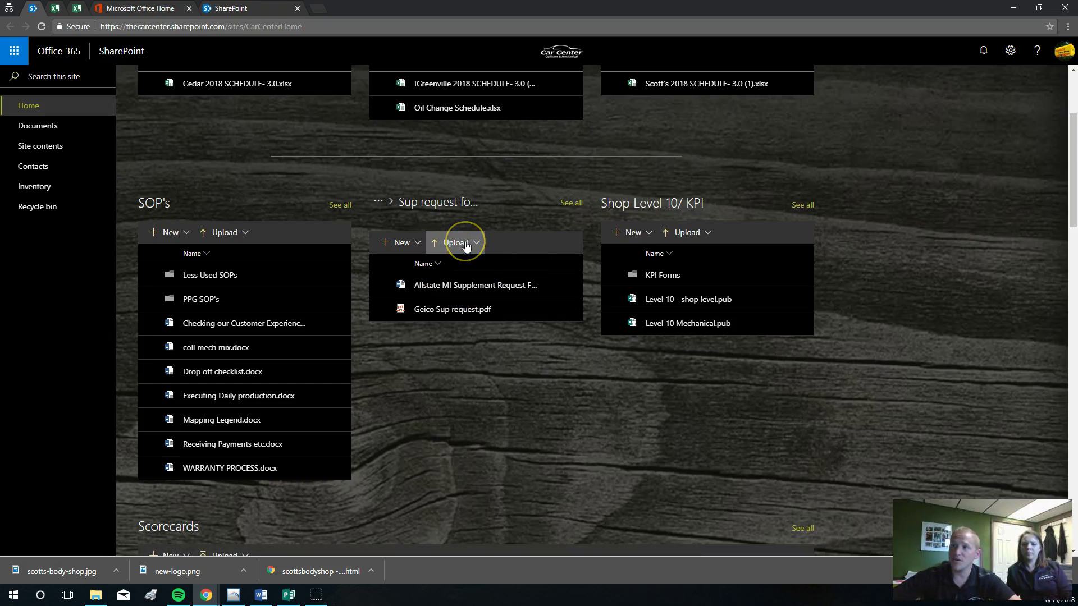
{"action": "left_click", "coordinate": [465, 244]}
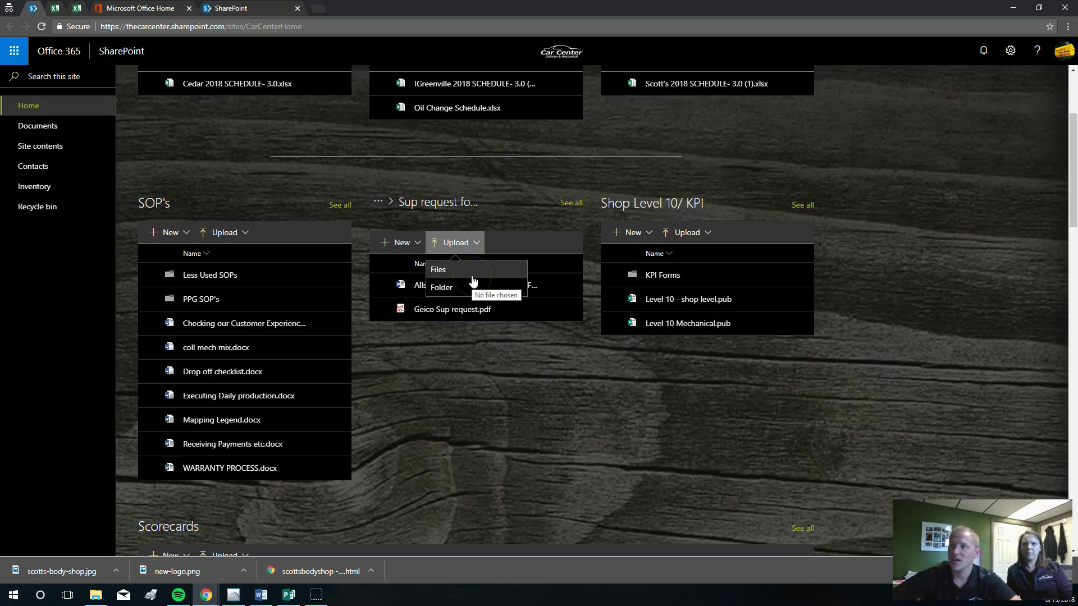
{"action": "left_click", "coordinate": [471, 273]}
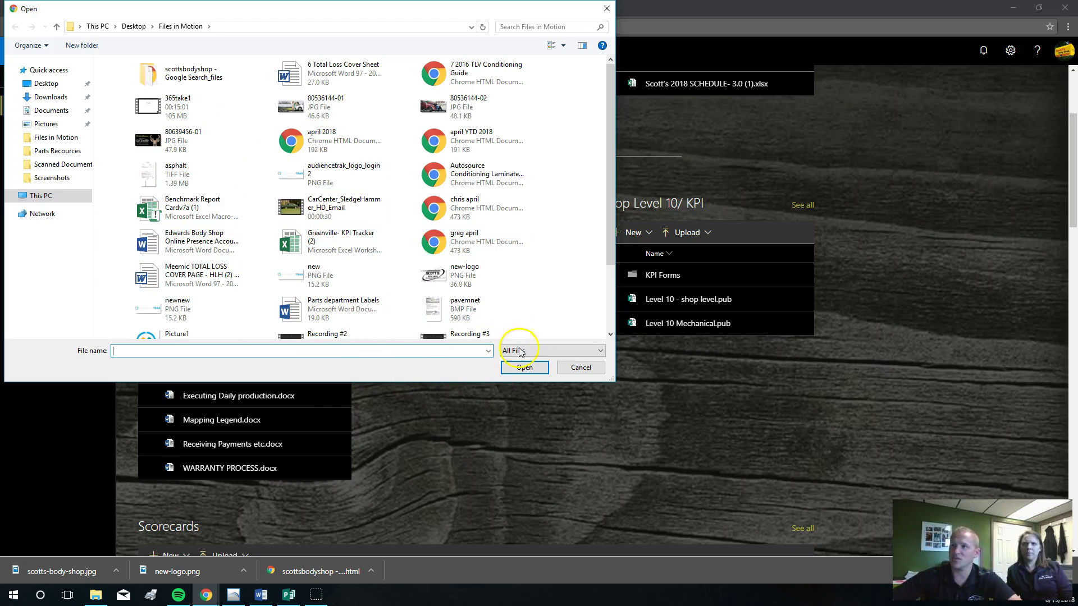
{"action": "left_click", "coordinate": [584, 369]}
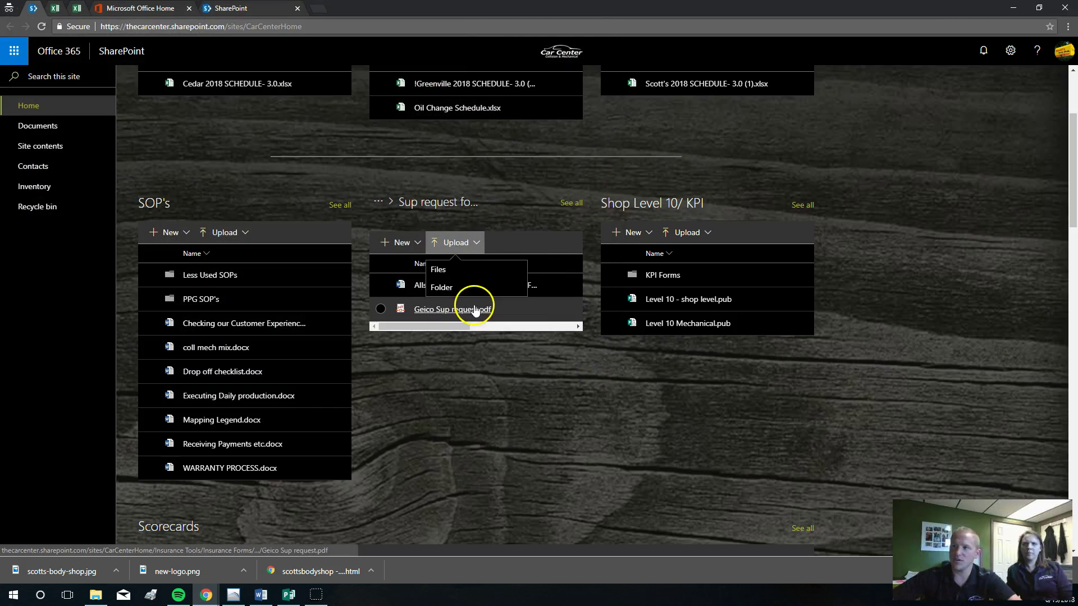
{"action": "left_click", "coordinate": [514, 410]}
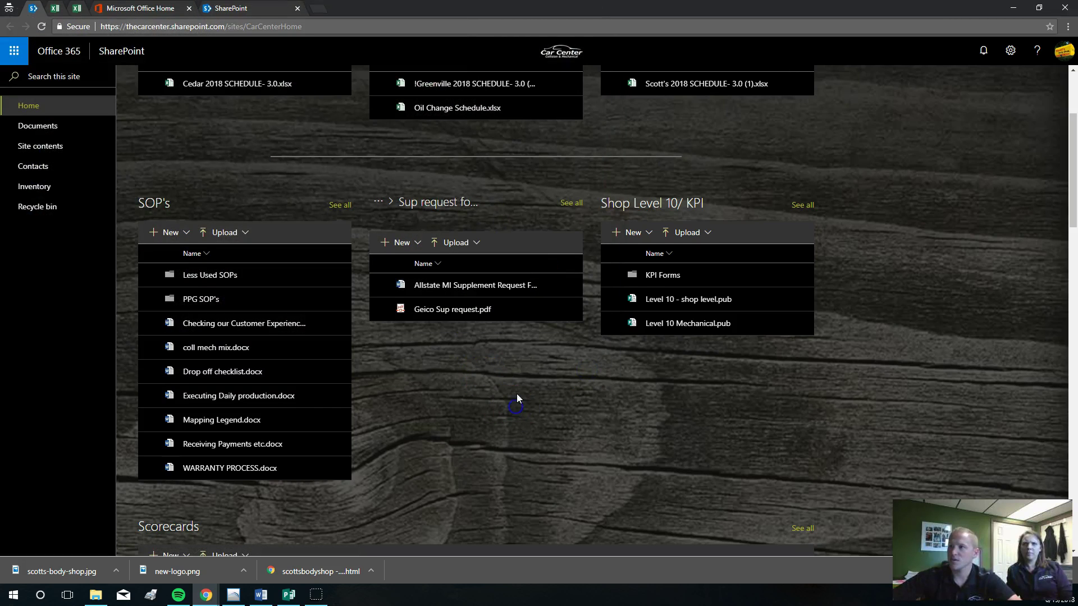
Step: Preview the Allstate MI Supplement Request Form, close it, and show the full Insurance Tools library
{"action": "left_click", "coordinate": [475, 293]}
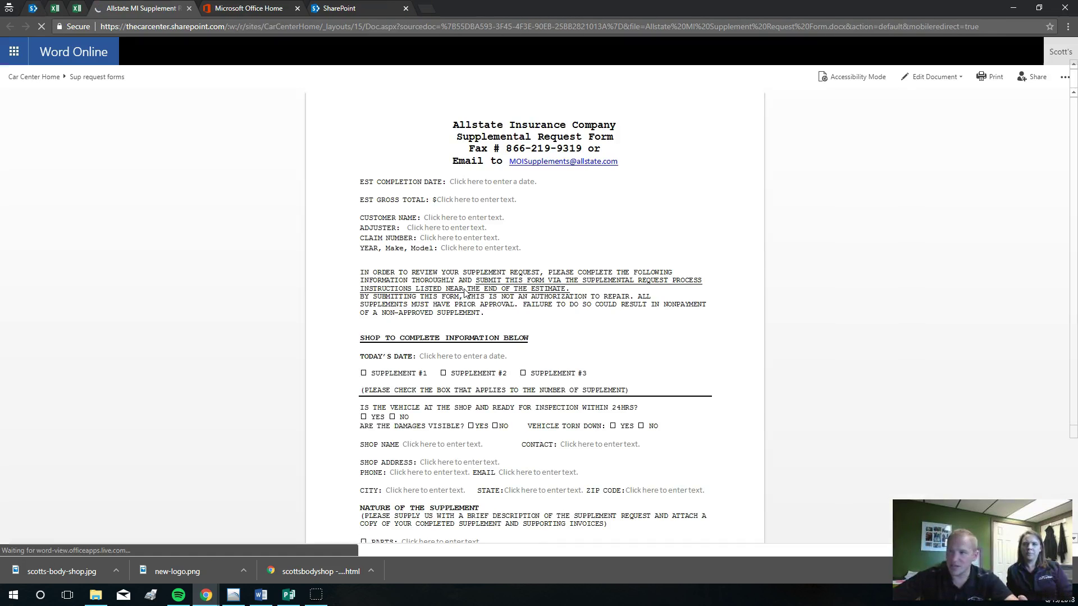
{"action": "left_click", "coordinate": [189, 9]}
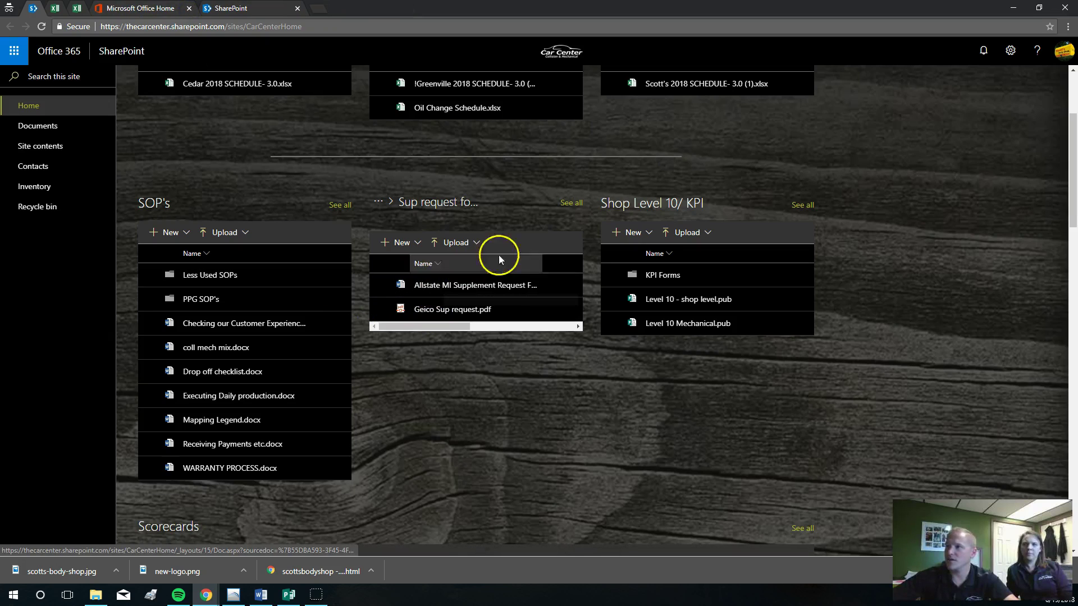
{"action": "left_click", "coordinate": [569, 202]}
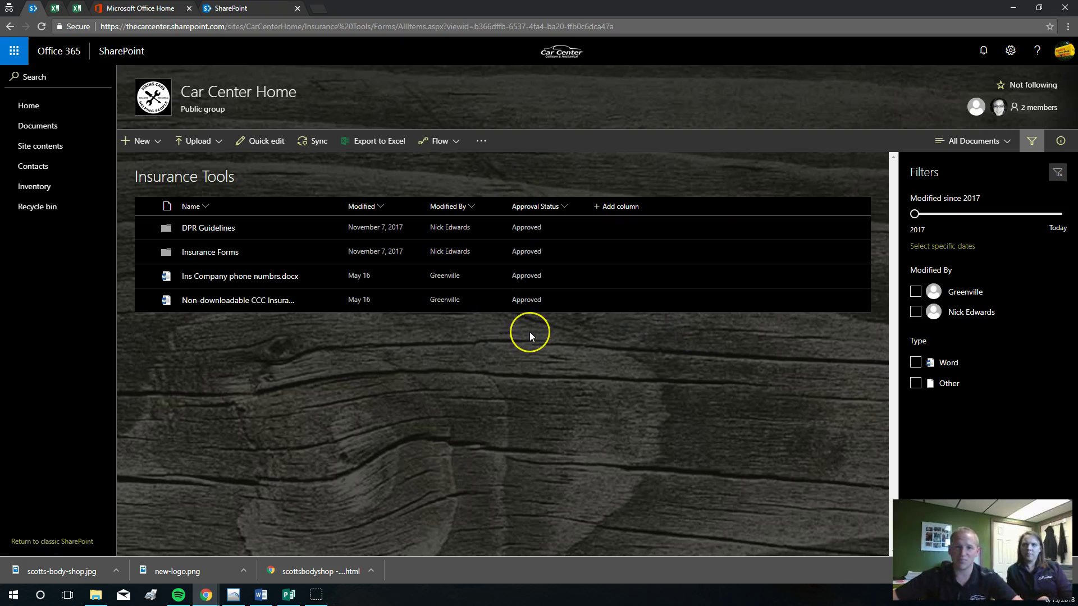
{"action": "left_click", "coordinate": [540, 301]}
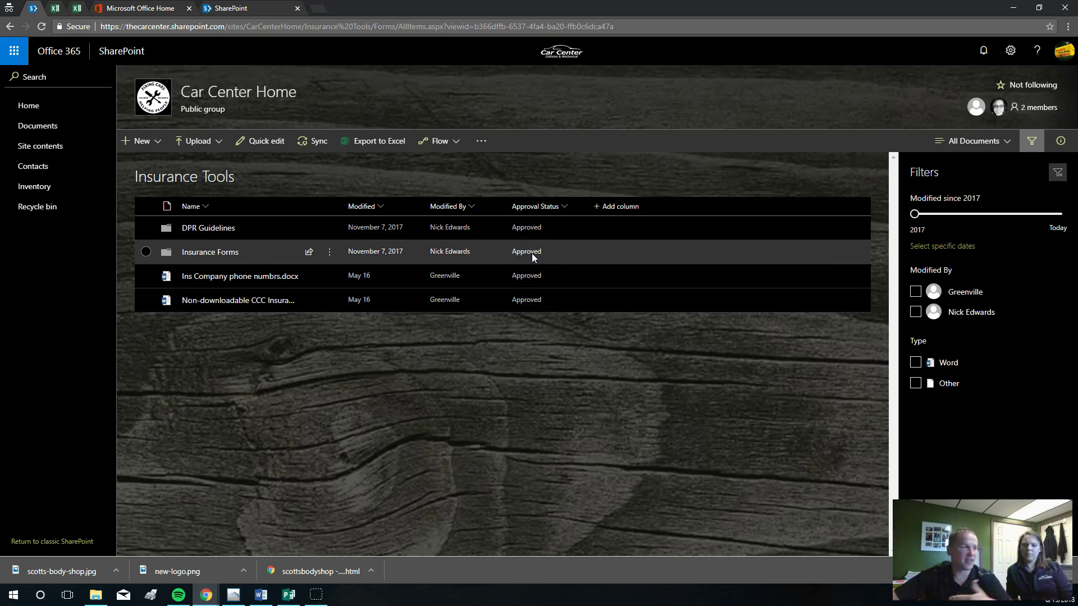
{"action": "left_click_drag", "start_coordinate": [525, 250], "coordinate": [270, 178]}
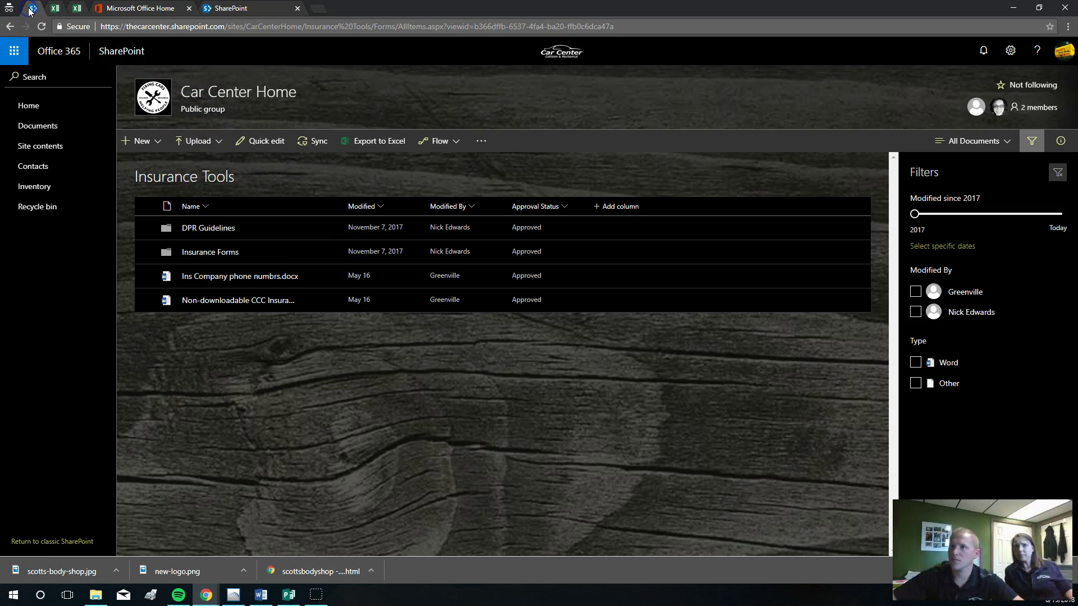
Step: Return to the Car Center Home page and open Ins. DRP's SOP.pdf from the DPR Guidelines folder under Insurance Tools
{"action": "left_click", "coordinate": [161, 101]}
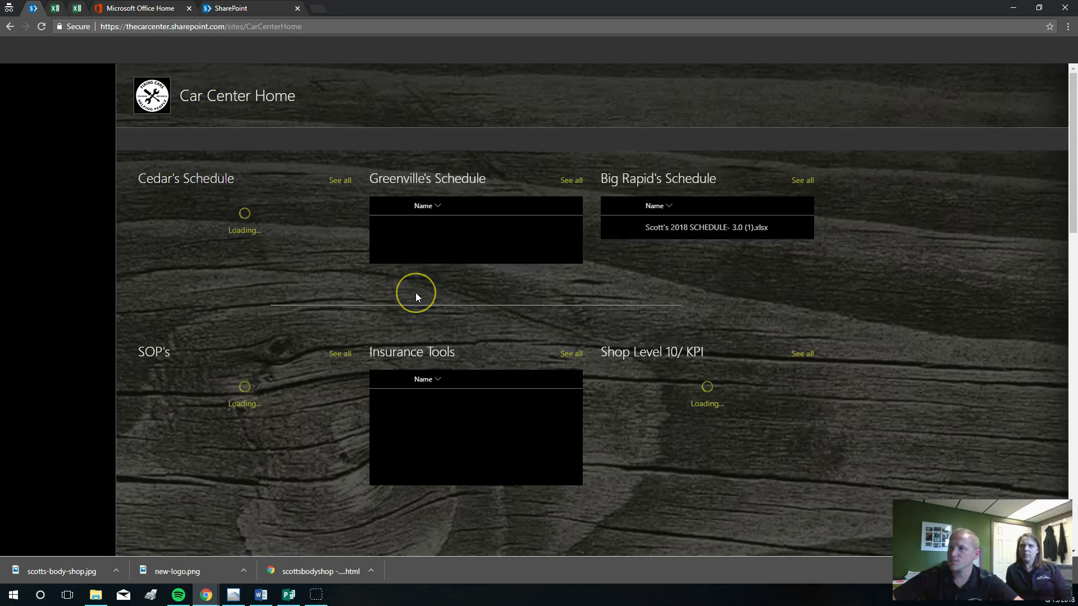
{"action": "scroll", "coordinate": [415, 292], "scroll_direction": "down", "scroll_amount": 3}
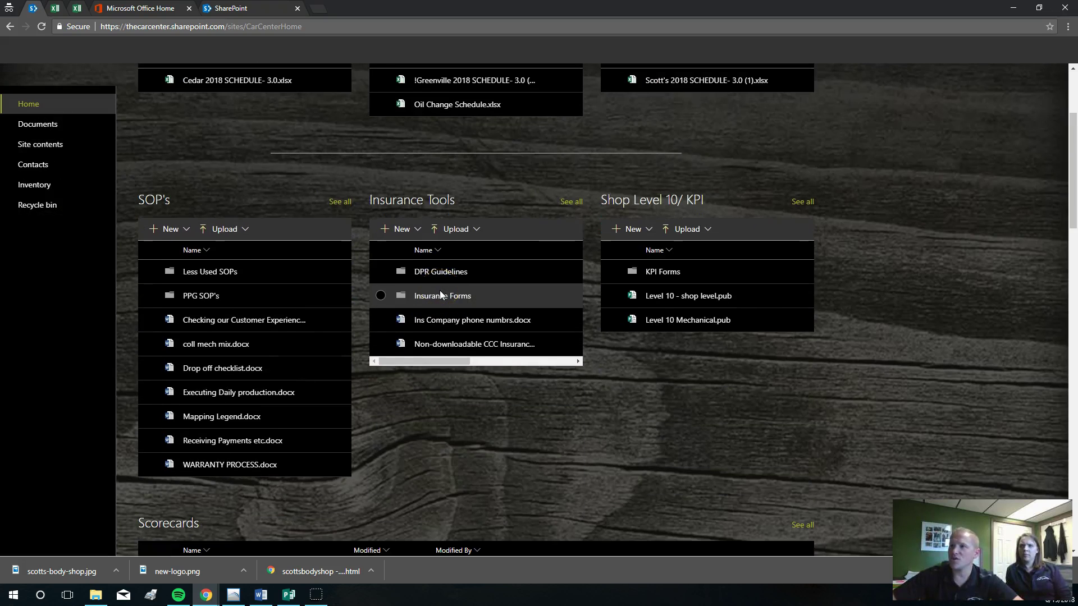
{"action": "scroll", "coordinate": [441, 295], "scroll_direction": "down", "scroll_amount": 1}
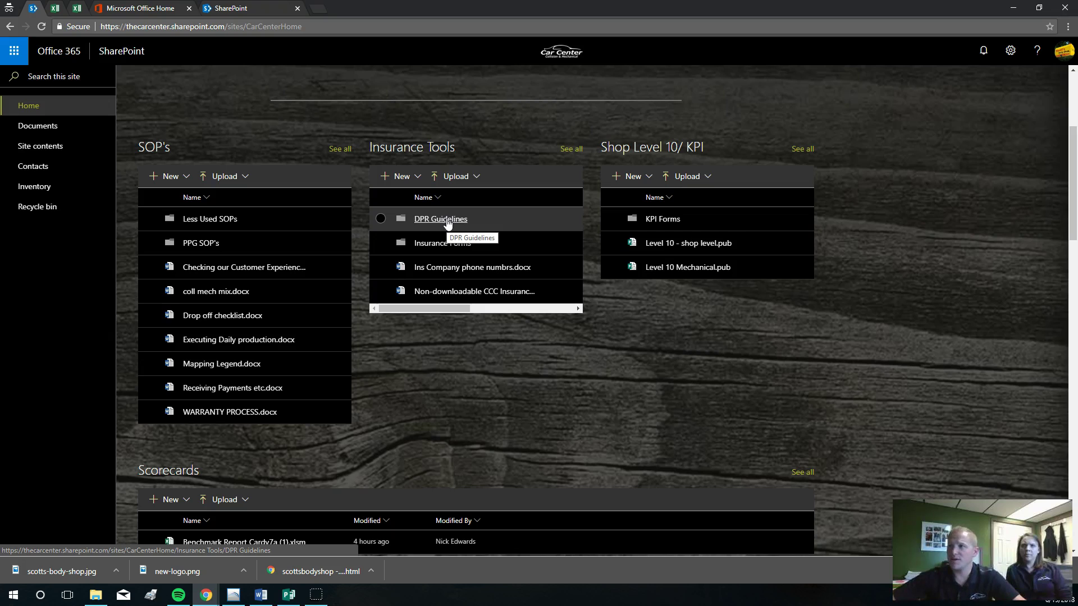
{"action": "left_click", "coordinate": [447, 220]}
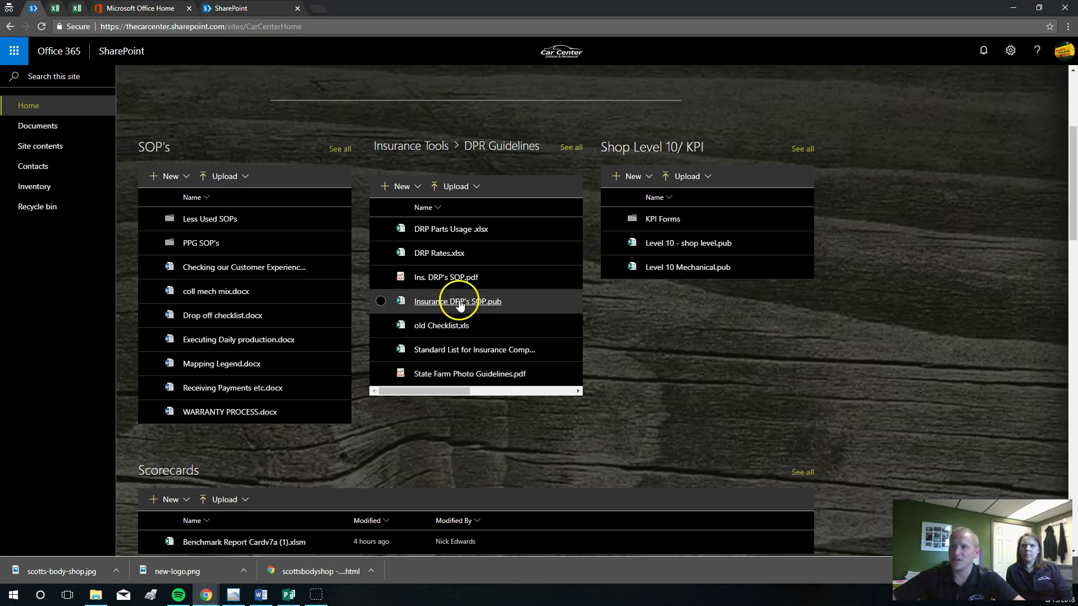
{"action": "left_click", "coordinate": [438, 278]}
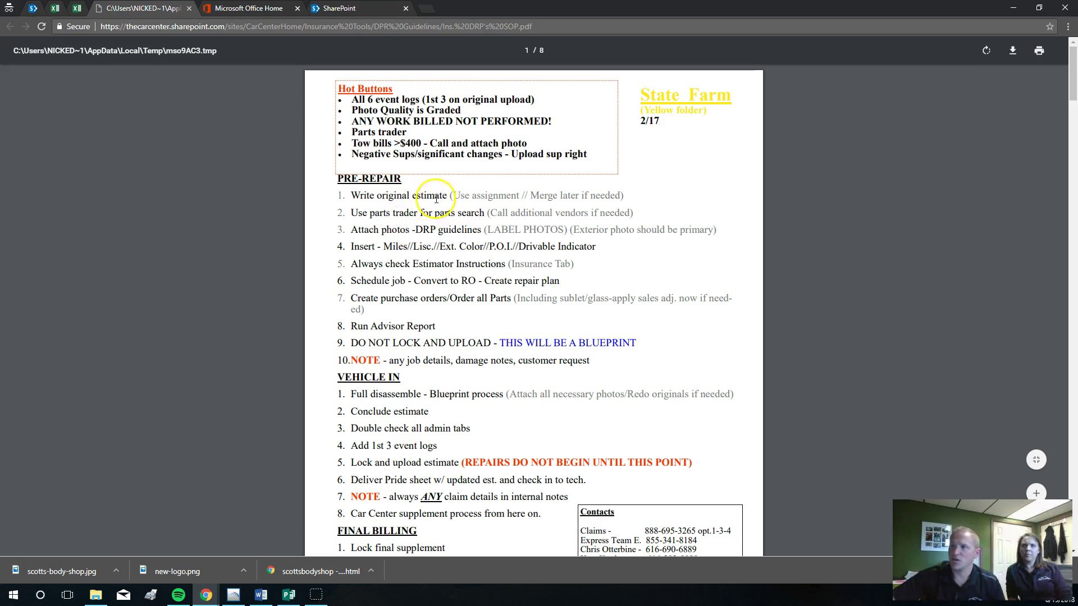
Step: Skim the insurer procedure pages through the AAA Total Loss Guidelines, then close the PDF and return to the main Insurance Tools list
{"action": "scroll", "coordinate": [385, 334], "scroll_direction": "down", "scroll_amount": 3}
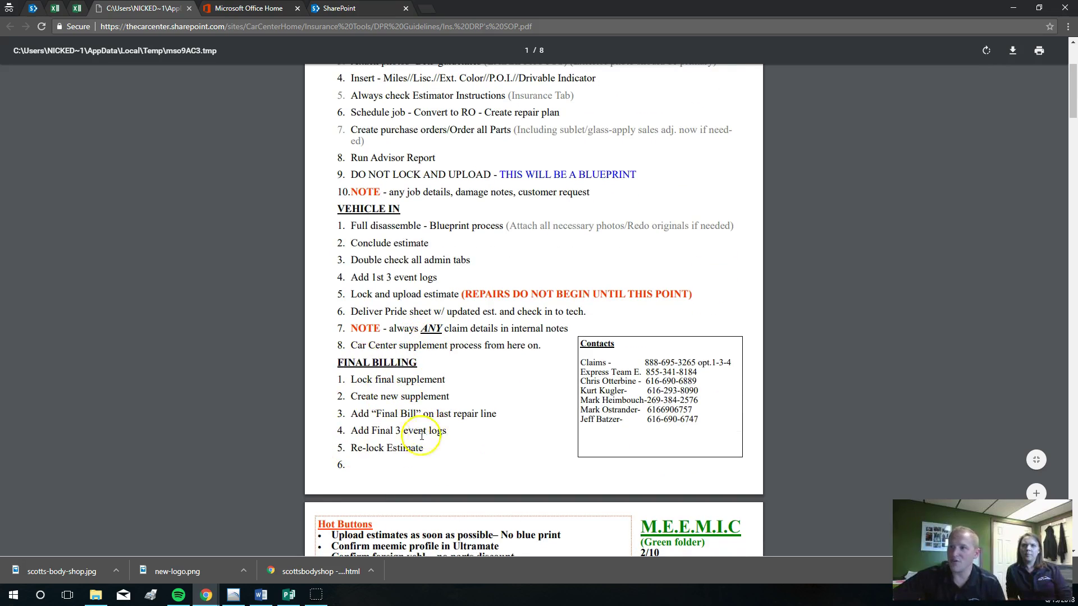
{"action": "scroll", "coordinate": [427, 426], "scroll_direction": "down", "scroll_amount": 4}
{"action": "scroll", "coordinate": [468, 425], "scroll_direction": "down", "scroll_amount": 15}
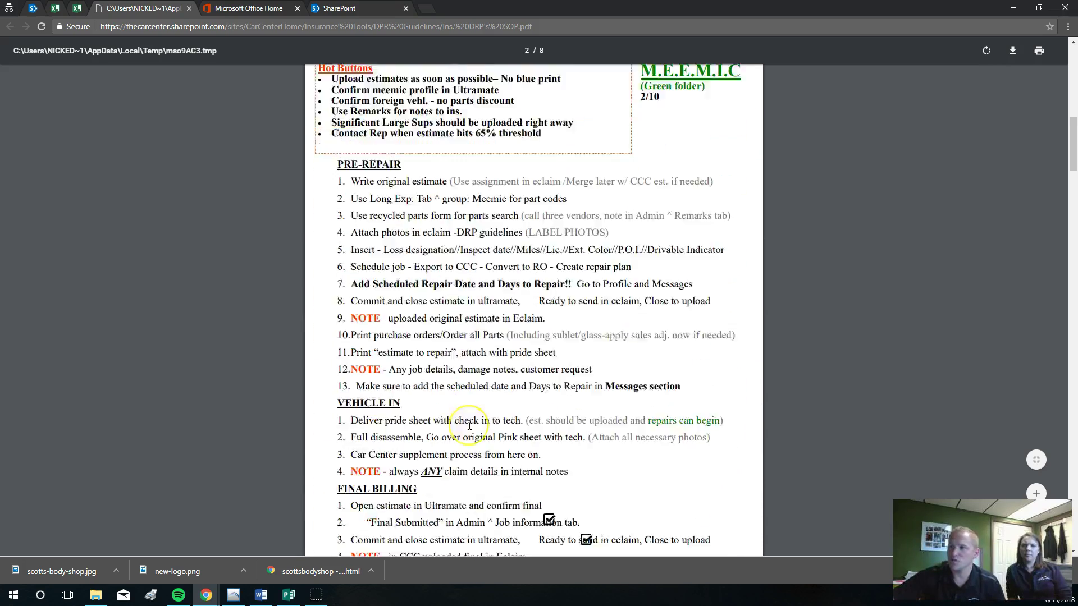
{"action": "scroll", "coordinate": [469, 426], "scroll_direction": "down", "scroll_amount": 20}
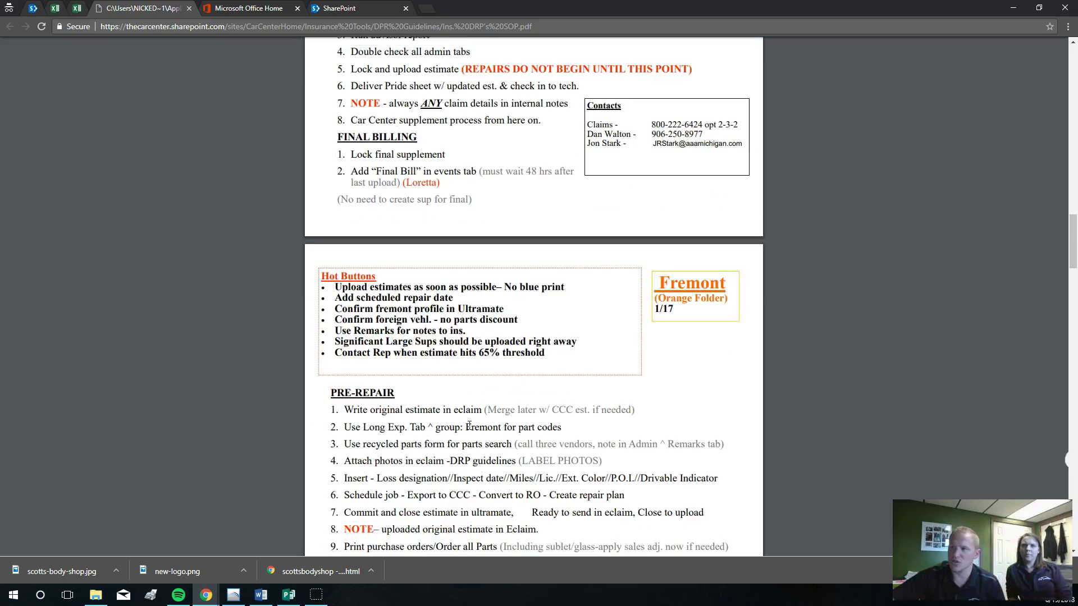
{"action": "scroll", "coordinate": [469, 425], "scroll_direction": "down", "scroll_amount": 13}
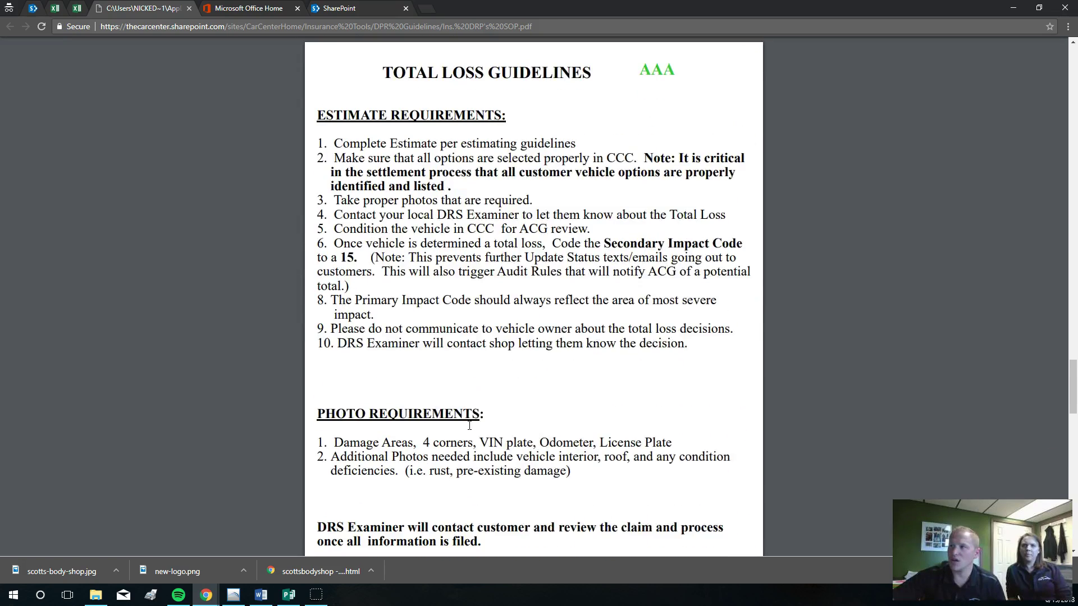
{"action": "scroll", "coordinate": [470, 422], "scroll_direction": "up", "scroll_amount": 9}
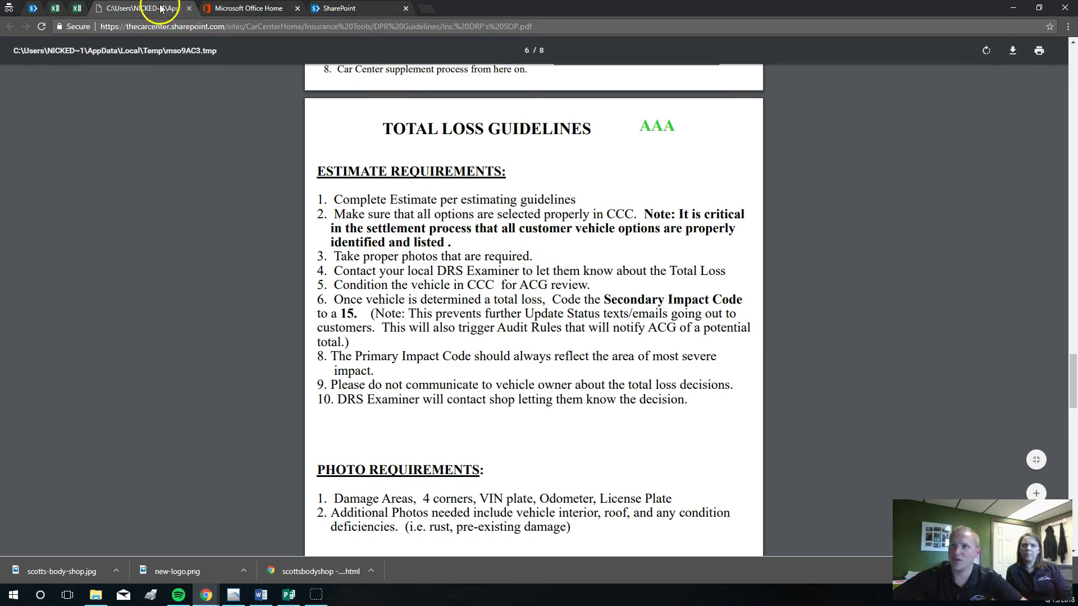
{"action": "left_click", "coordinate": [188, 8]}
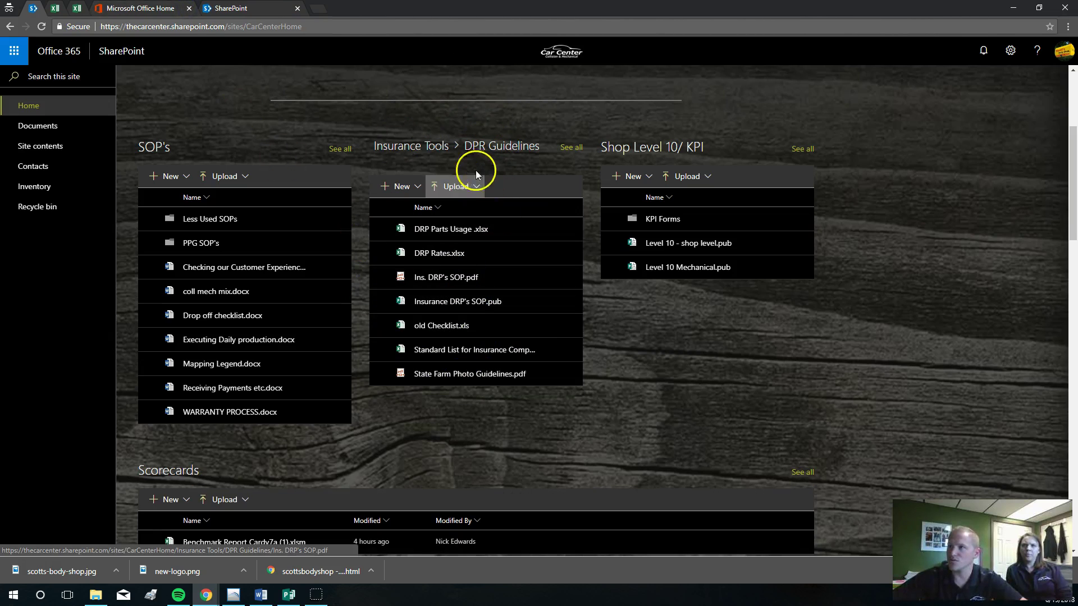
{"action": "left_click", "coordinate": [407, 152]}
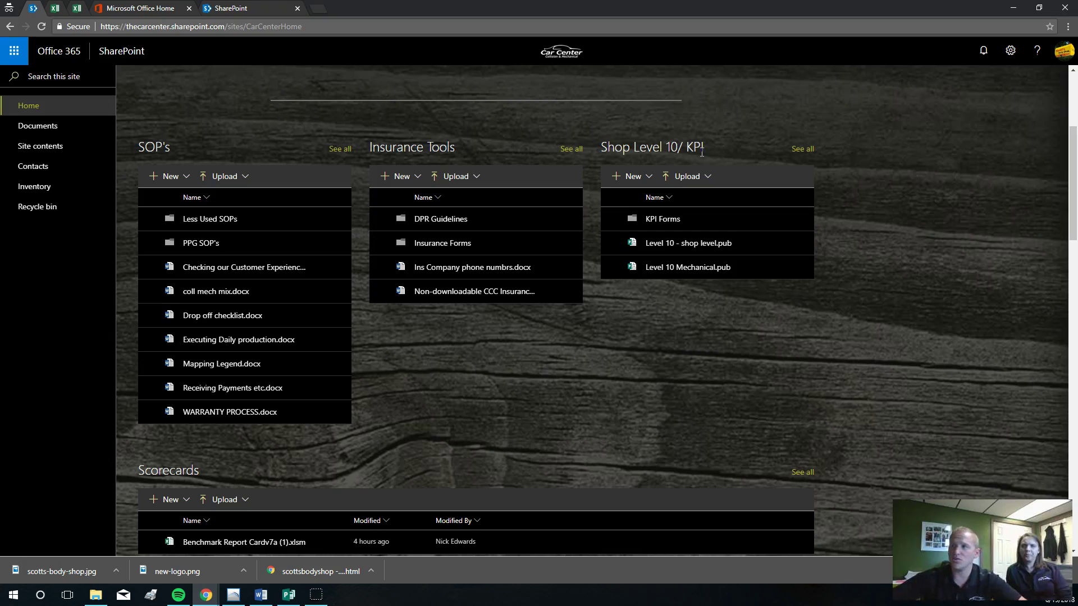
Step: Download Level 10 - shop level.pub from the Shop Level 10/ KPI section and open the downloaded file in Publisher
{"action": "left_click", "coordinate": [690, 245]}
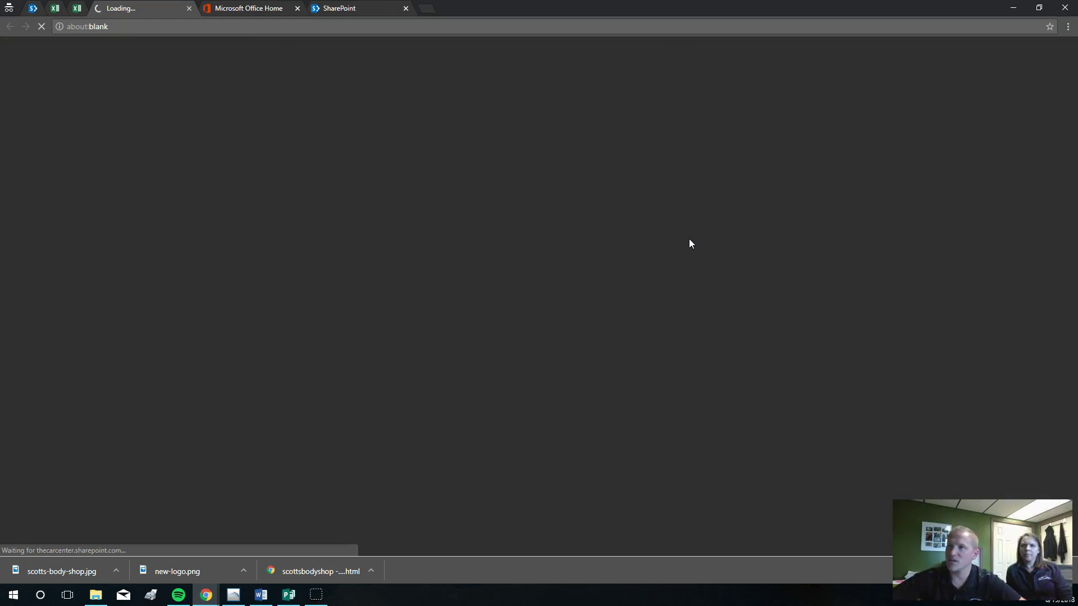
{"action": "left_click", "coordinate": [189, 8]}
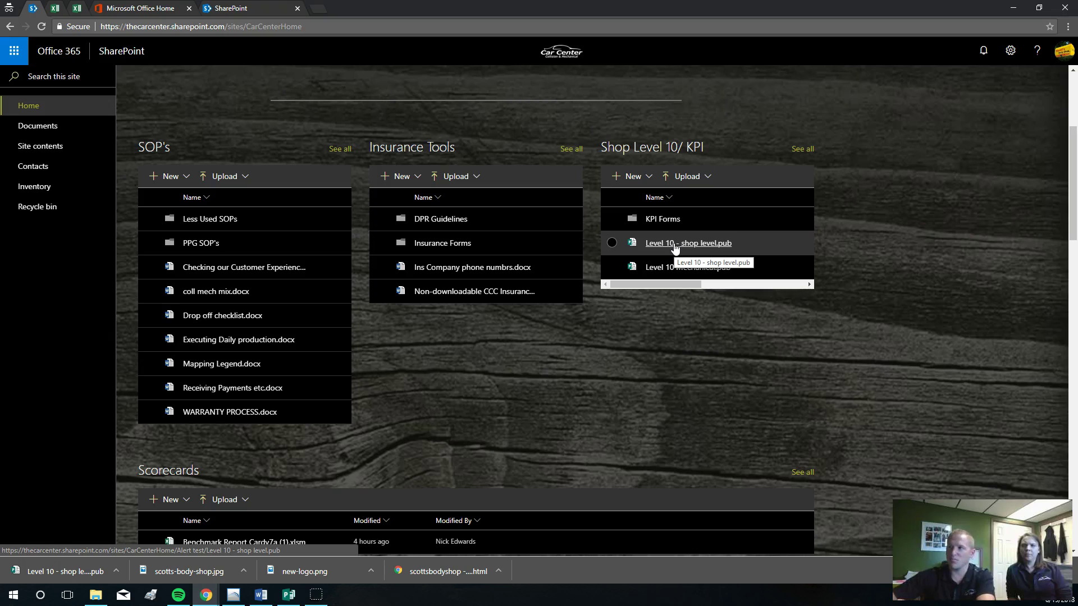
{"action": "left_click", "coordinate": [58, 572]}
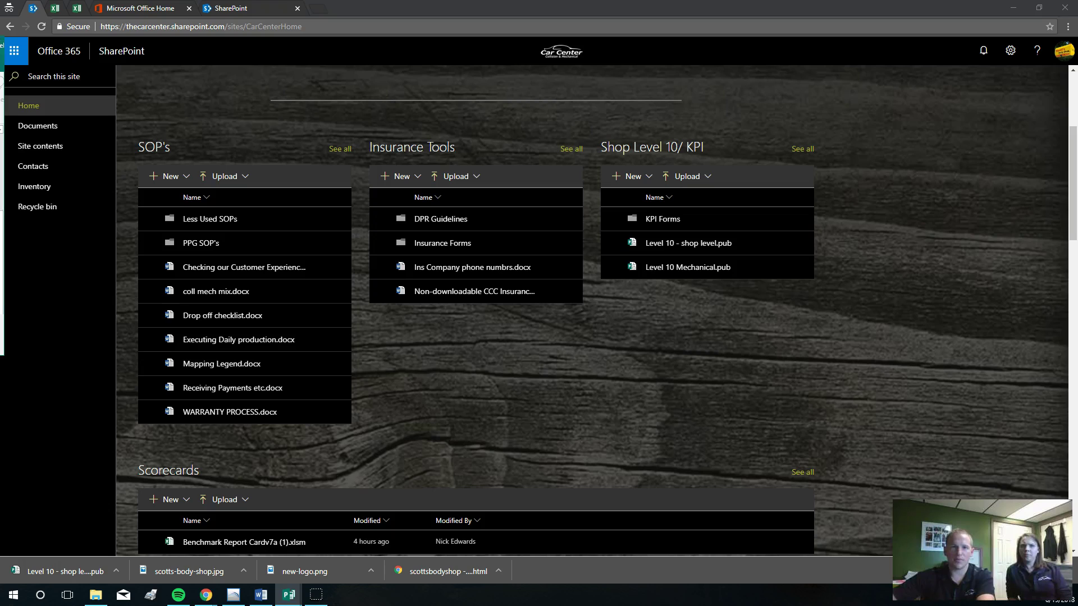
Step: Look over the shop-level Level 10 form down to its To-Do List and close the publication
{"action": "left_click_drag", "start_coordinate": [157, 73], "coordinate": [378, 116]}
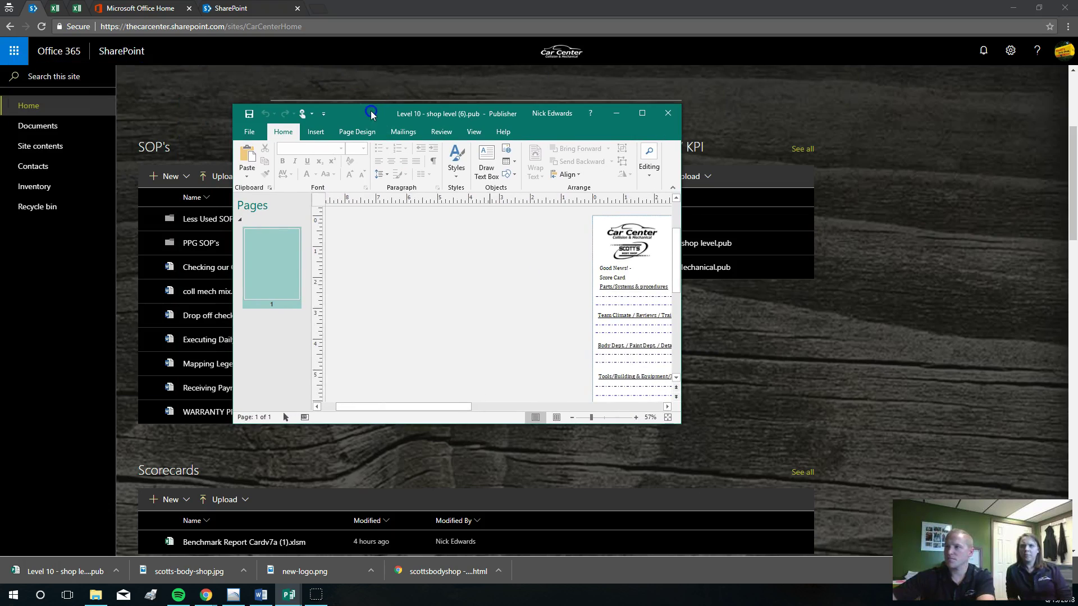
{"action": "left_click_drag", "start_coordinate": [443, 407], "coordinate": [521, 416]}
{"action": "scroll", "coordinate": [558, 313], "scroll_direction": "down", "scroll_amount": 3}
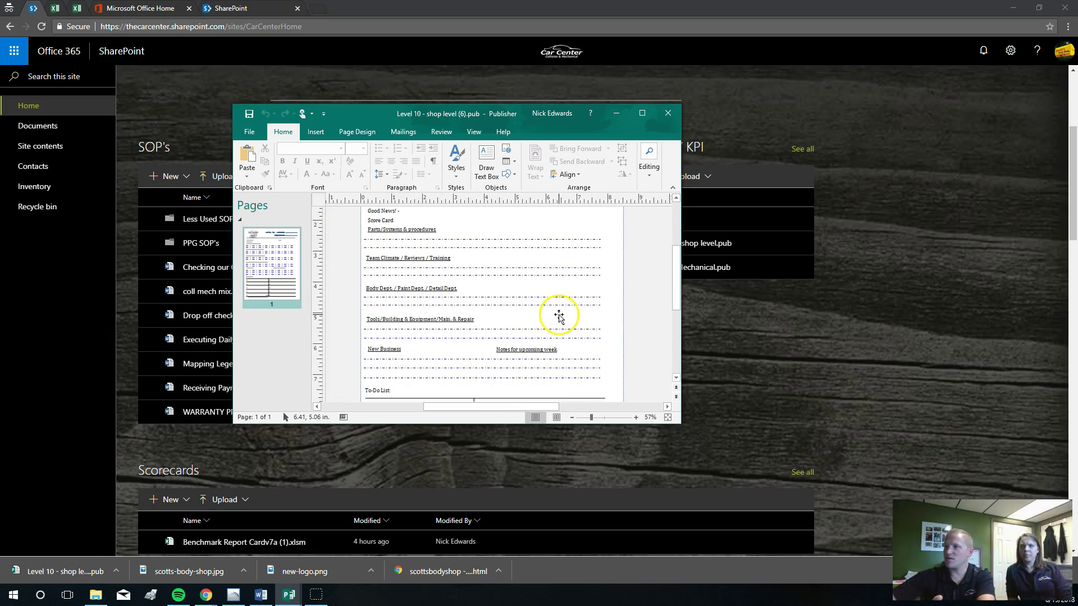
{"action": "left_click", "coordinate": [668, 114]}
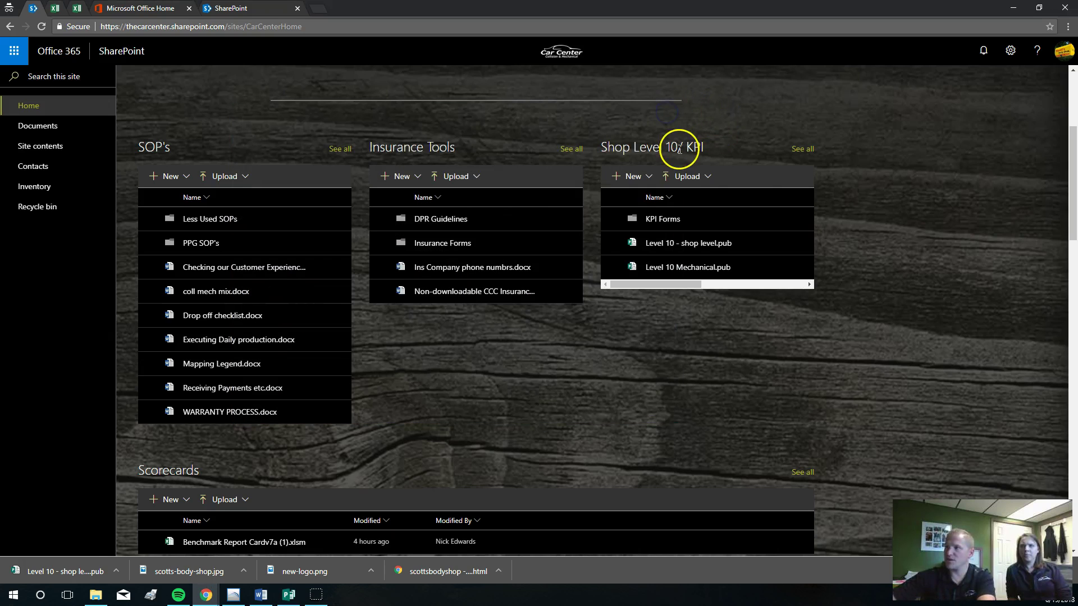
Step: Open the KPI Forms folder under Shop Level 10/ KPI and look over its tracker workbooks and the Scorecards section
{"action": "left_click", "coordinate": [668, 219]}
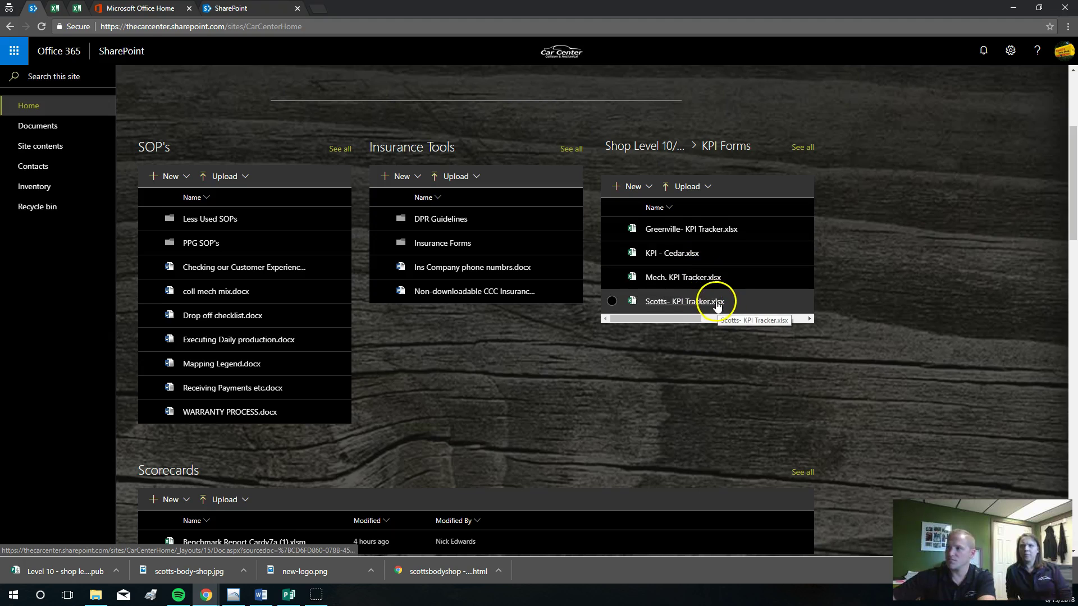
{"action": "scroll", "coordinate": [713, 303], "scroll_direction": "up", "scroll_amount": 1}
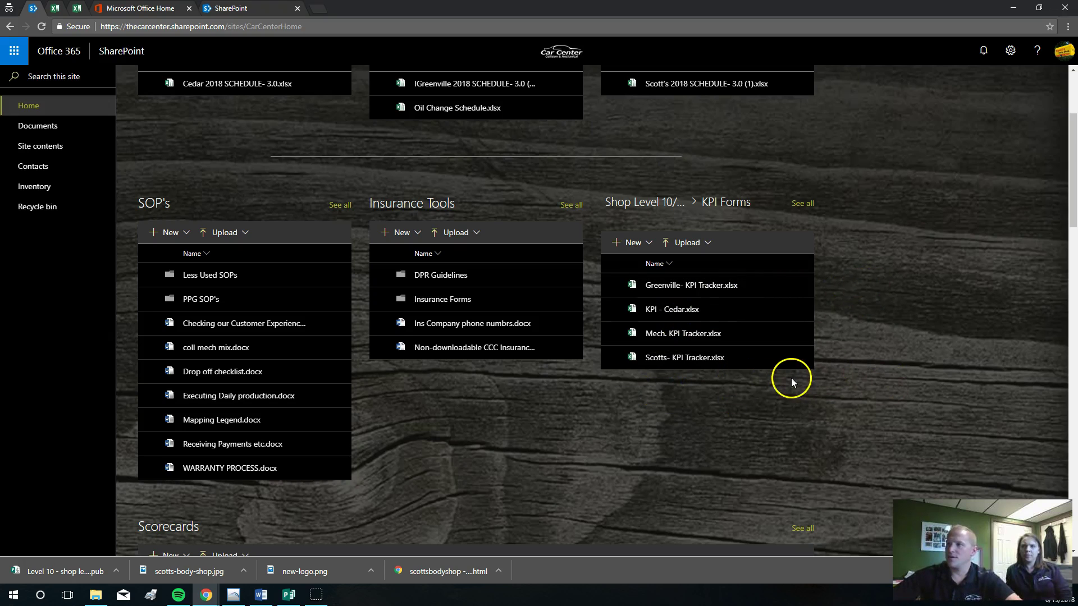
{"action": "scroll", "coordinate": [784, 379], "scroll_direction": "down", "scroll_amount": 3}
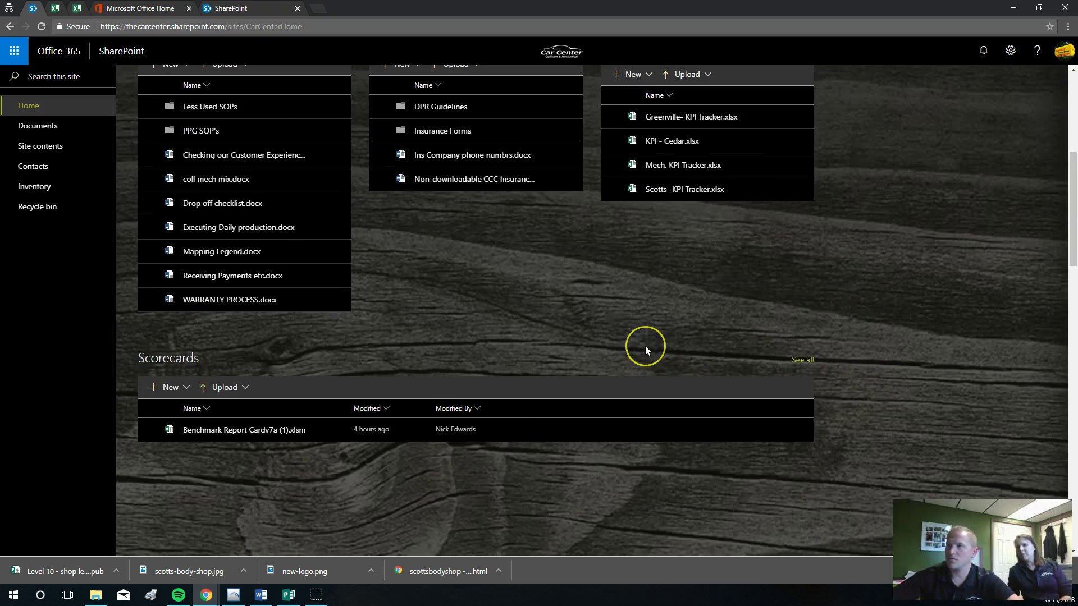
{"action": "scroll", "coordinate": [645, 346], "scroll_direction": "up", "scroll_amount": 1}
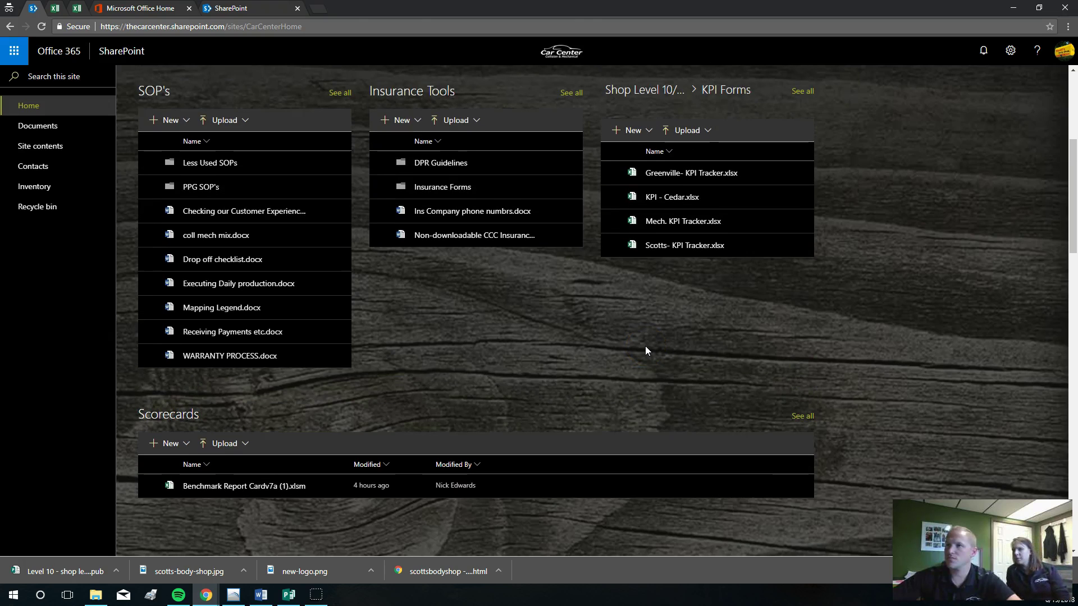
{"action": "scroll", "coordinate": [646, 350], "scroll_direction": "up", "scroll_amount": 1}
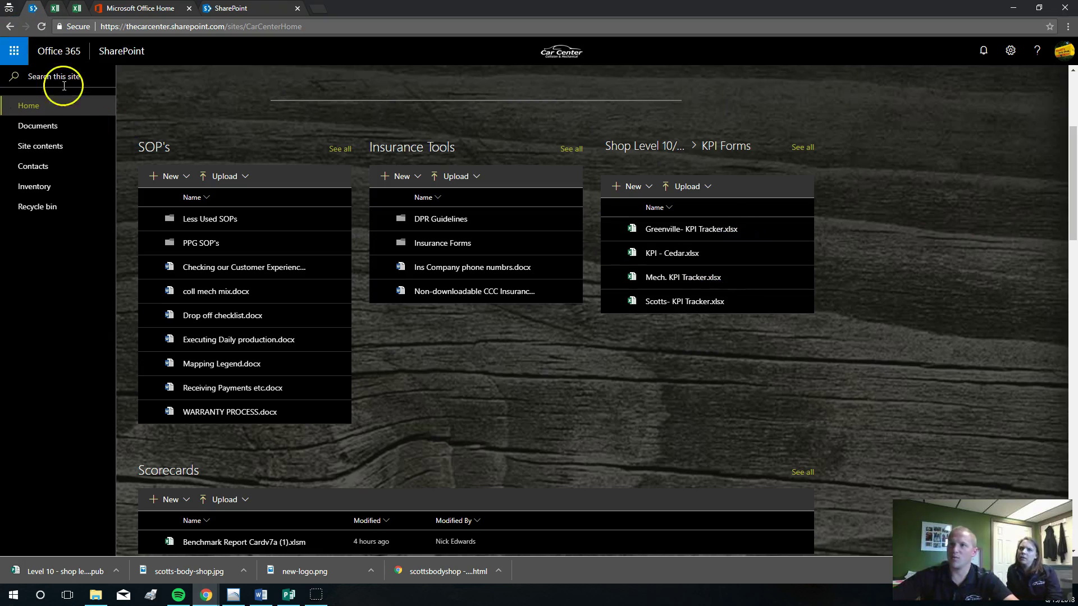
{"action": "scroll", "coordinate": [622, 330], "scroll_direction": "down", "scroll_amount": 2}
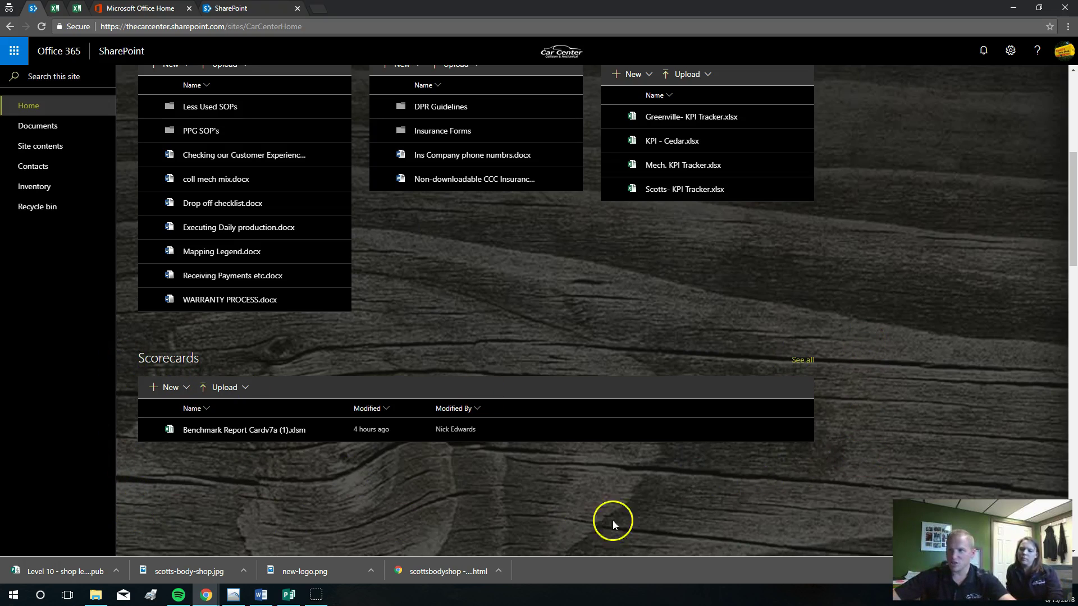
Step: Open Benchmark Report Cardv7a (1).xlsm from Scorecards and show its Benchmark Report Card Month sheet
{"action": "left_click", "coordinate": [243, 436]}
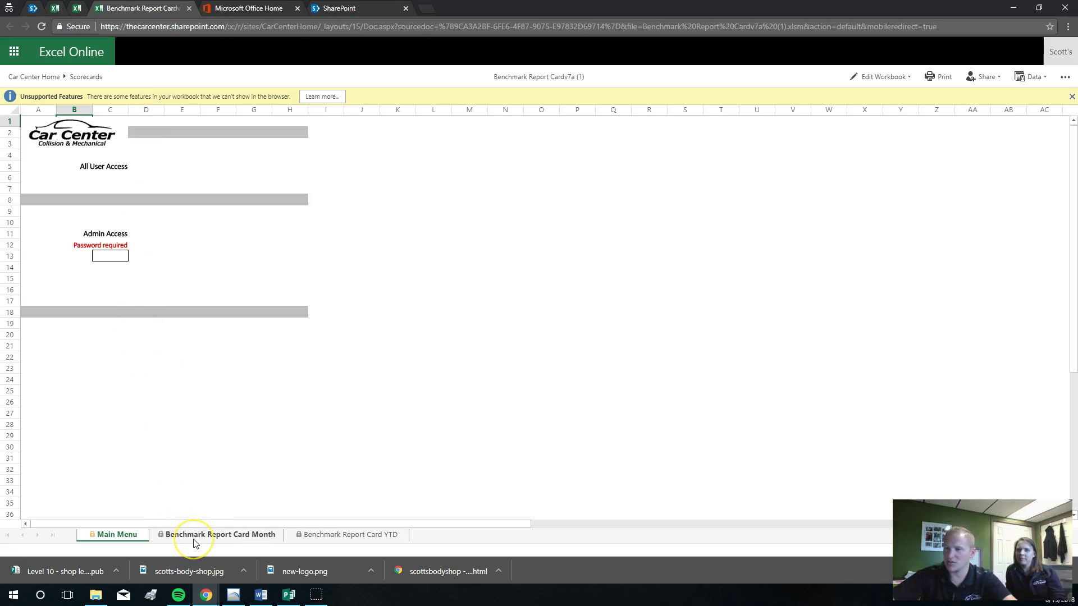
{"action": "left_click", "coordinate": [215, 536]}
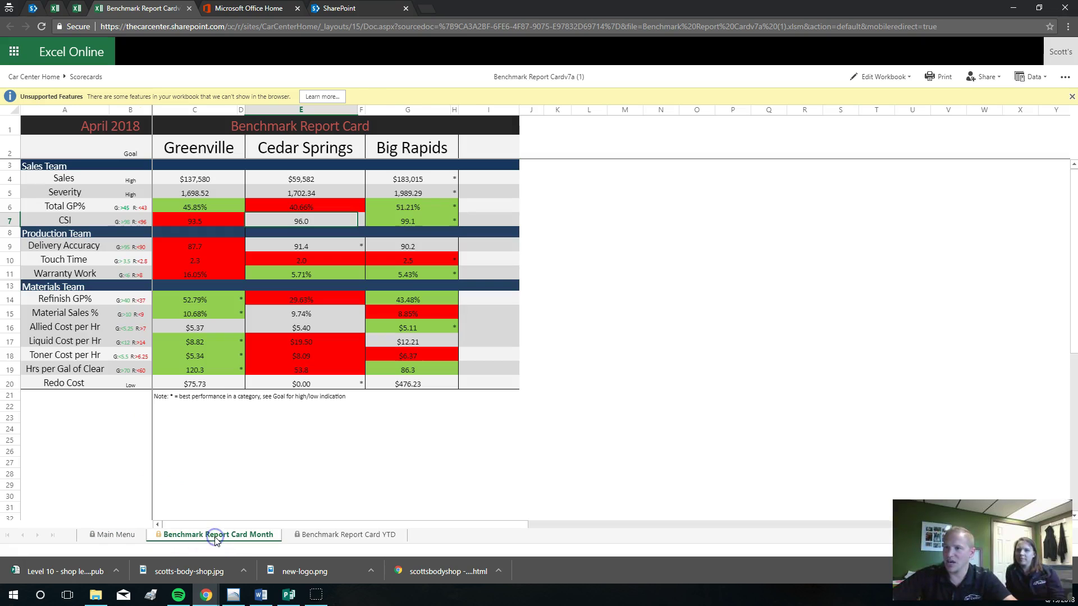